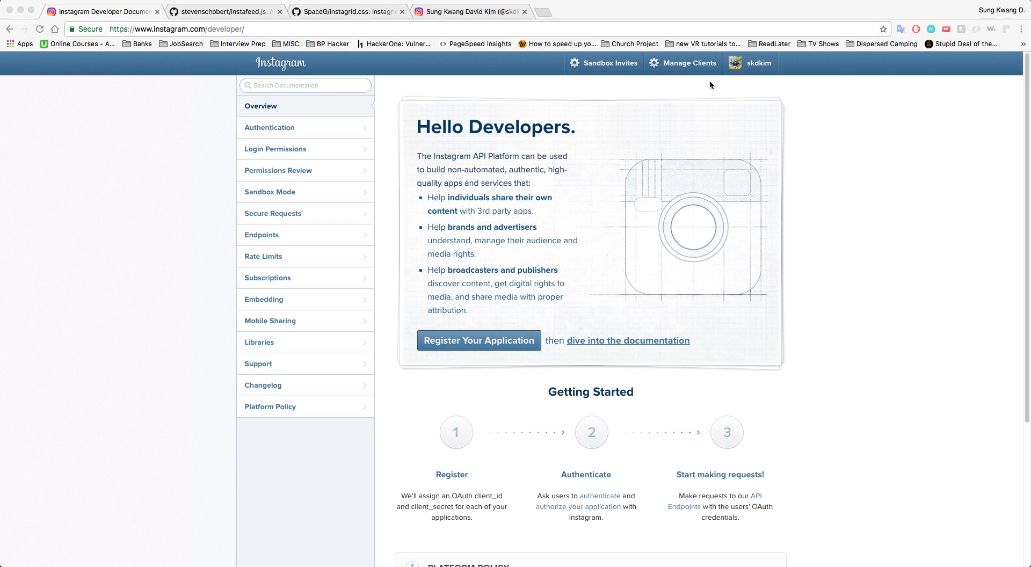
# Go to the Manage Clients page, which shows no registered clients yet
pyautogui.click(214, 29)
pyautogui.click(276, 30)
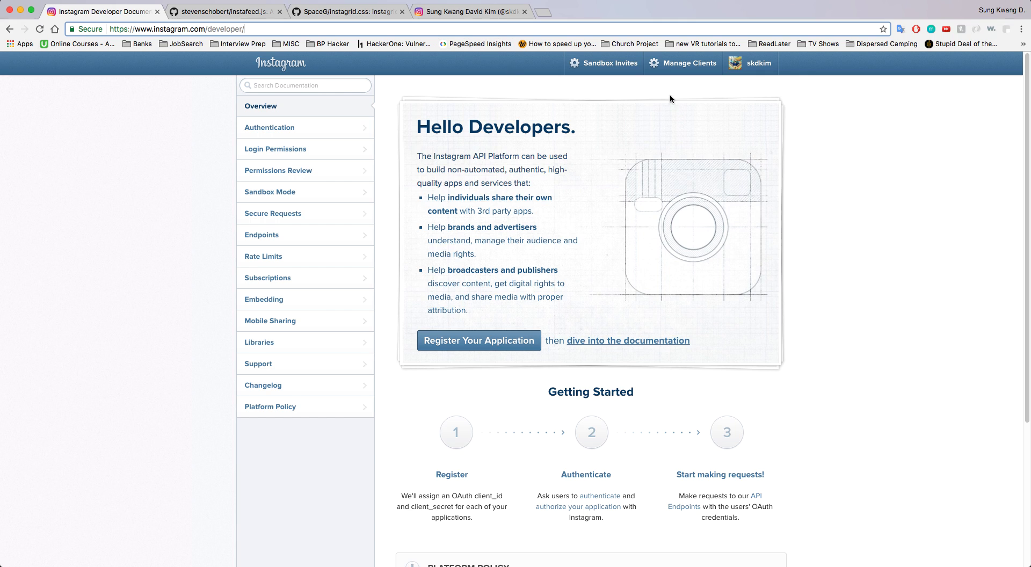
pyautogui.click(706, 63)
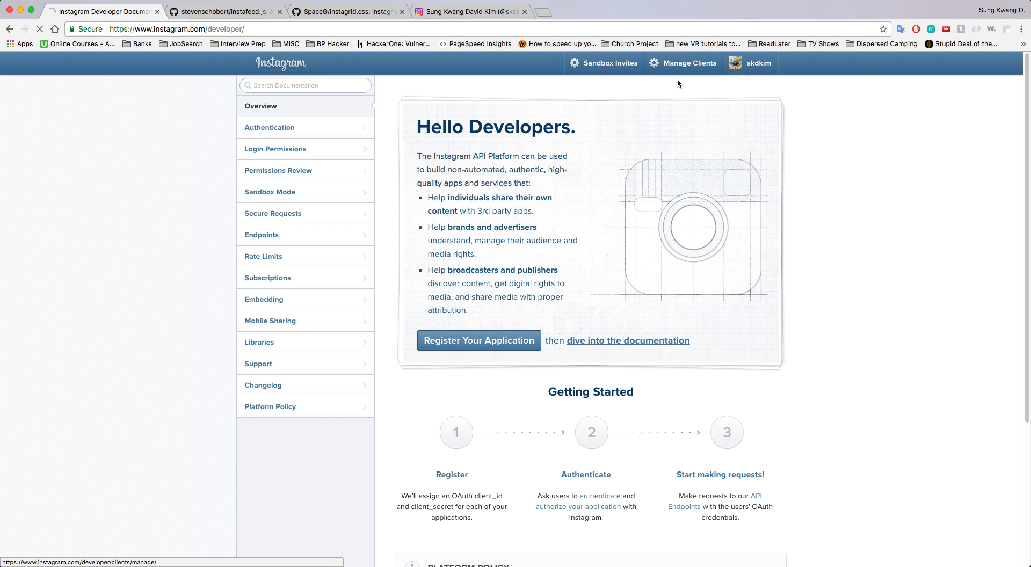
# Start a new client registration named 'demo', with description 'demo' and website davidkim.tech
pyautogui.click(737, 101)
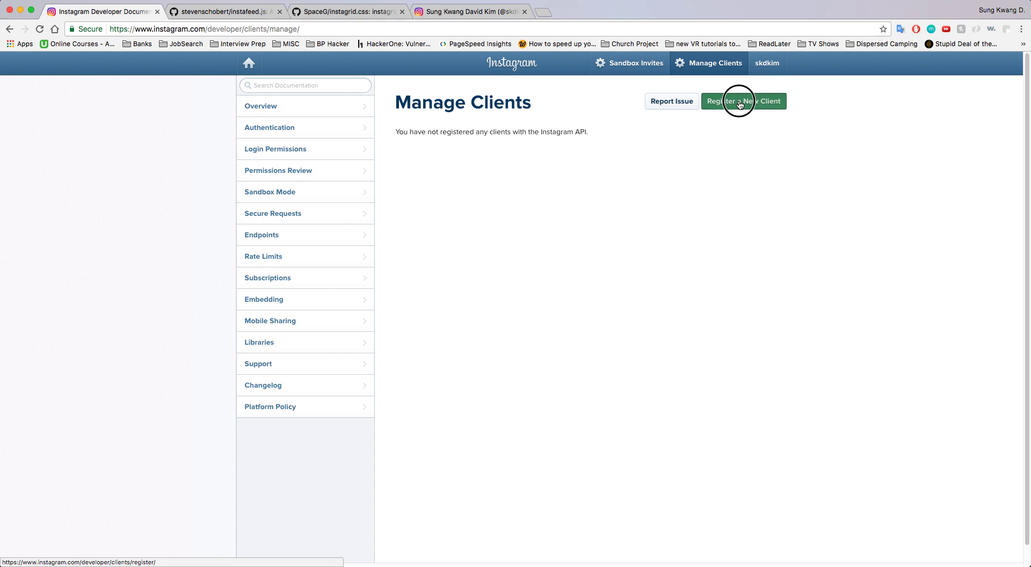
pyautogui.click(529, 163)
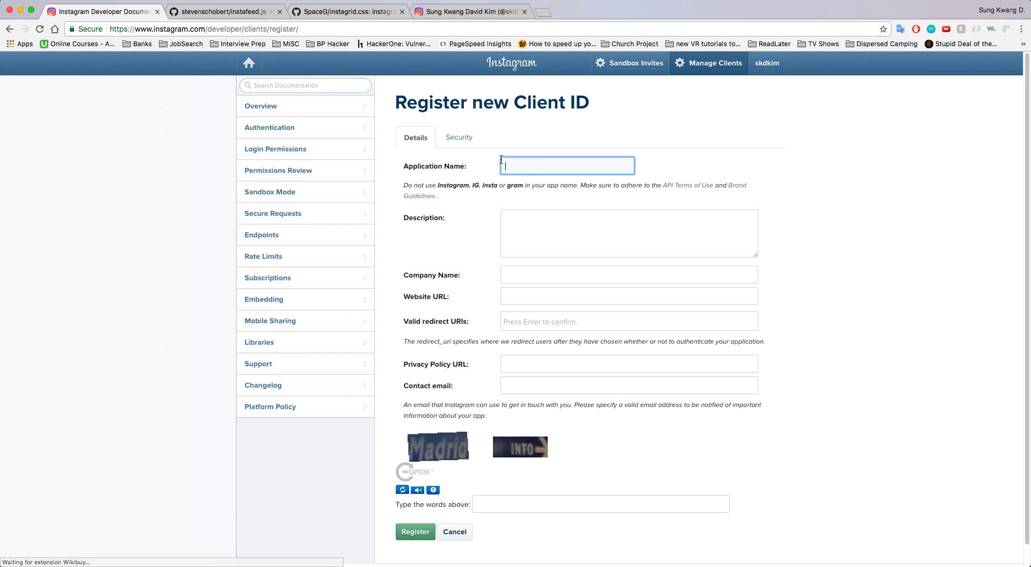
pyautogui.write('demo')
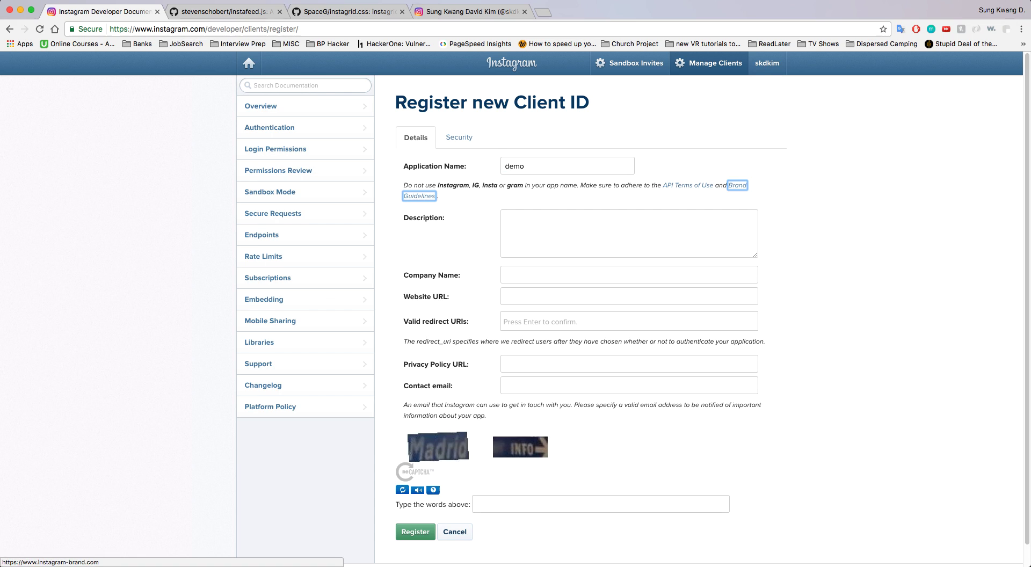
pyautogui.press('Tab')
pyautogui.write('demo')
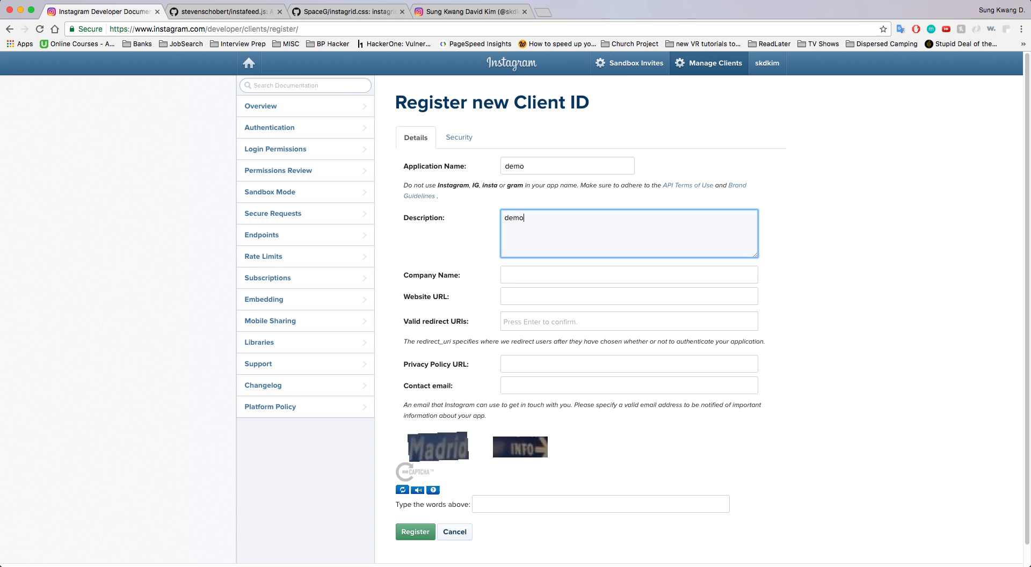
pyautogui.click(520, 291)
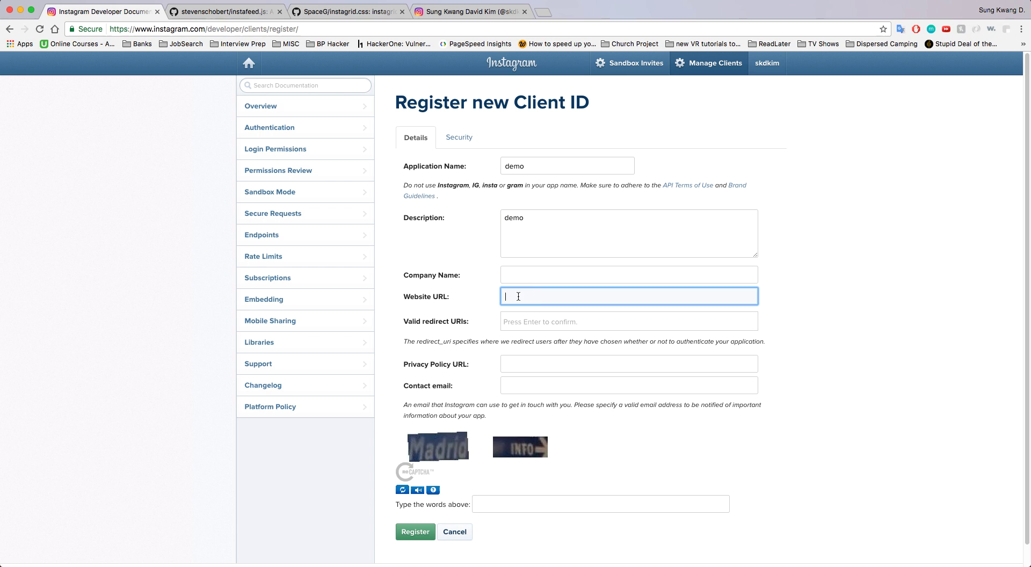
pyautogui.write('davidkim.tech')
pyautogui.press('Tab')
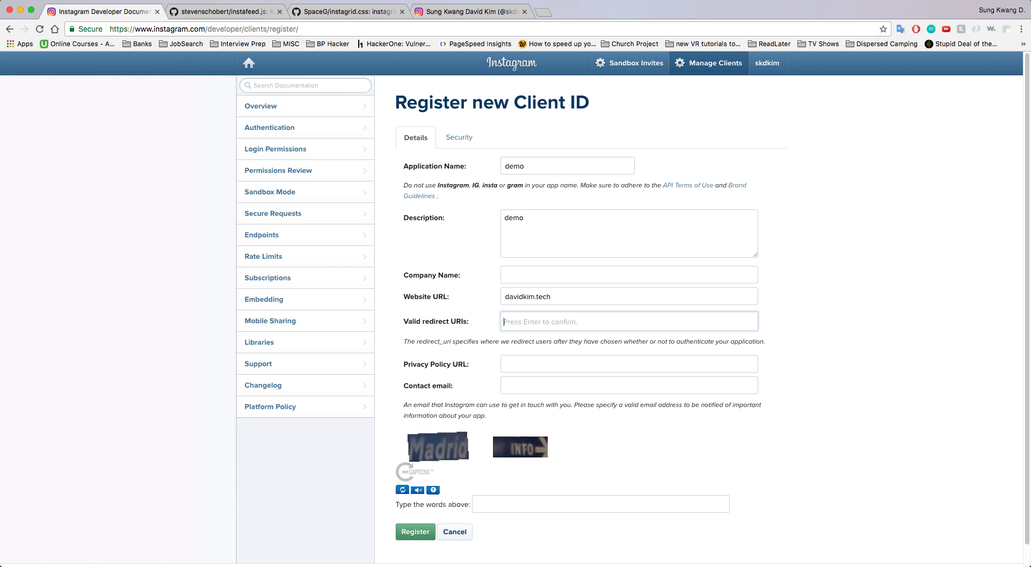
pyautogui.write('http://localhost:3000/')
pyautogui.press('Return')
pyautogui.press('Tab')
pyautogui.press('Tab')
pyautogui.write('sd')
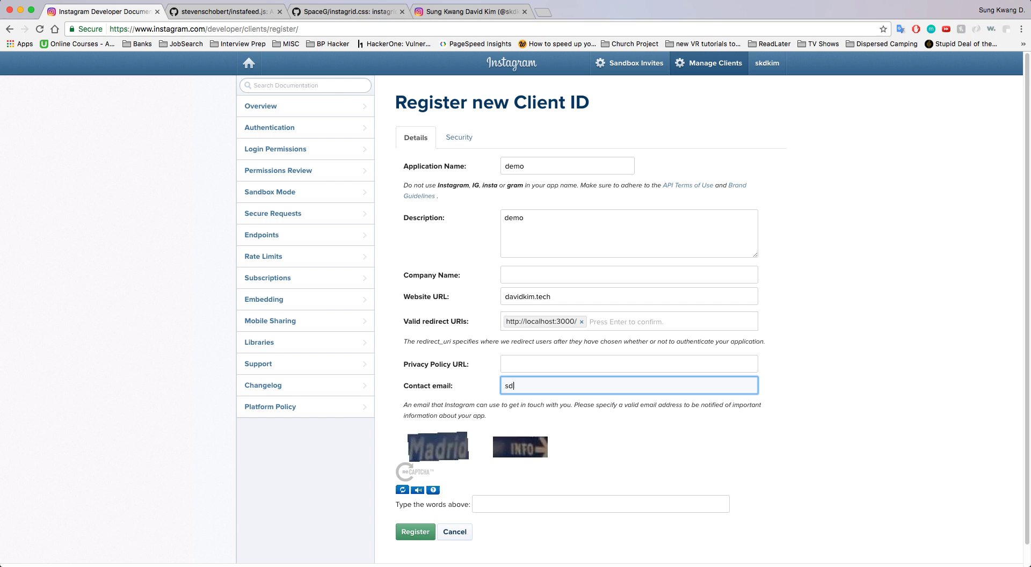
pyautogui.click(515, 505)
pyautogui.write('Madr')
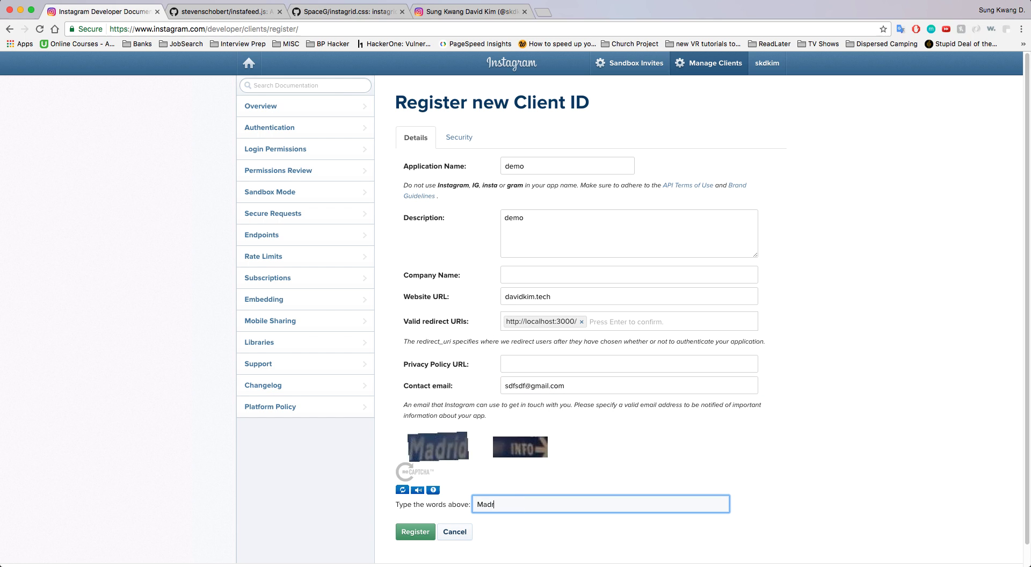
pyautogui.write('idINFO')
pyautogui.click(417, 532)
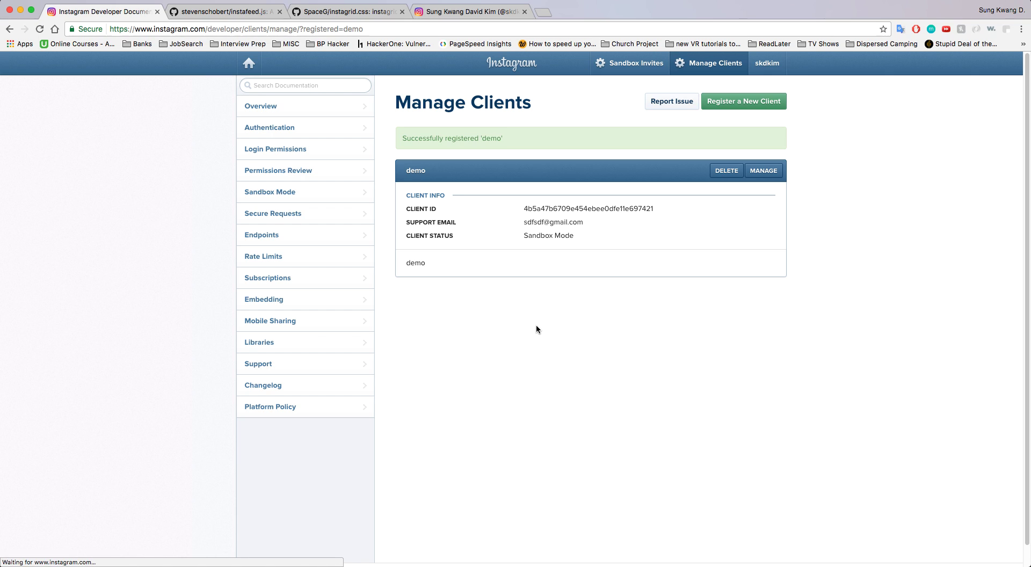
# Uncheck Disable implicit OAuth in the demo client's Security settings and update the client
pyautogui.click(765, 175)
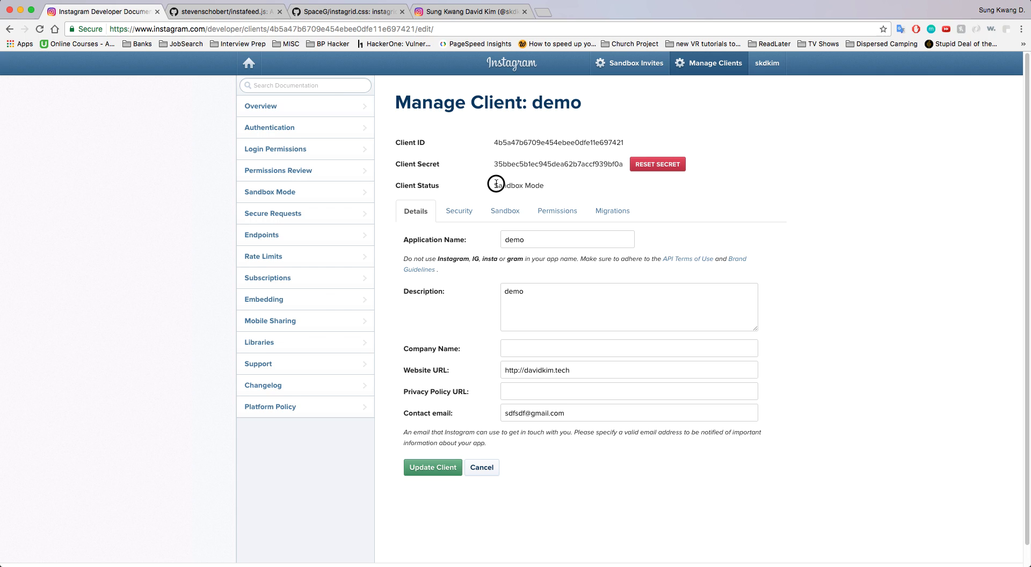
pyautogui.moveTo(493, 186); pyautogui.dragTo(546, 186)
pyautogui.click(556, 188)
pyautogui.click(462, 210)
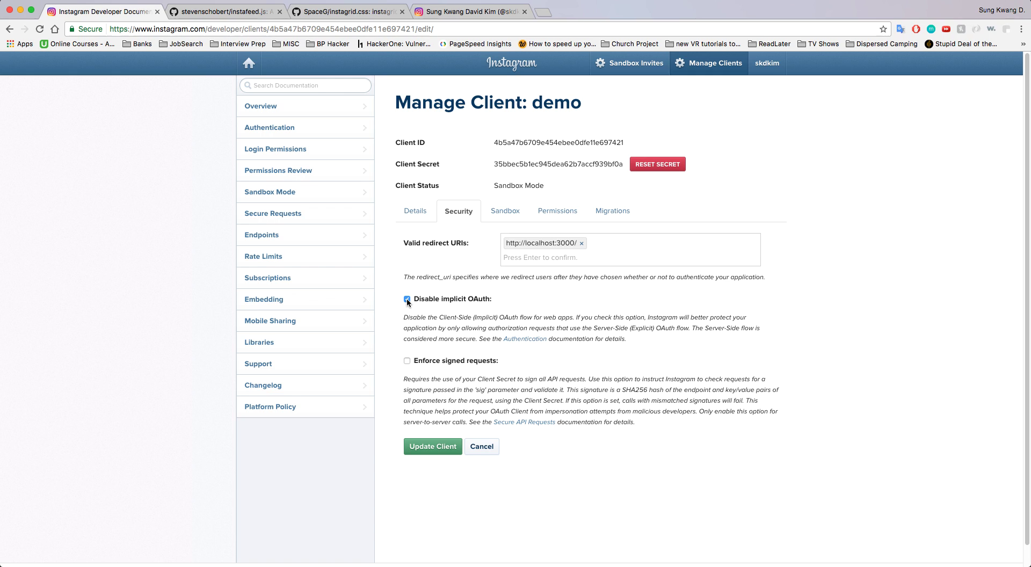
pyautogui.click(407, 300)
pyautogui.click(431, 451)
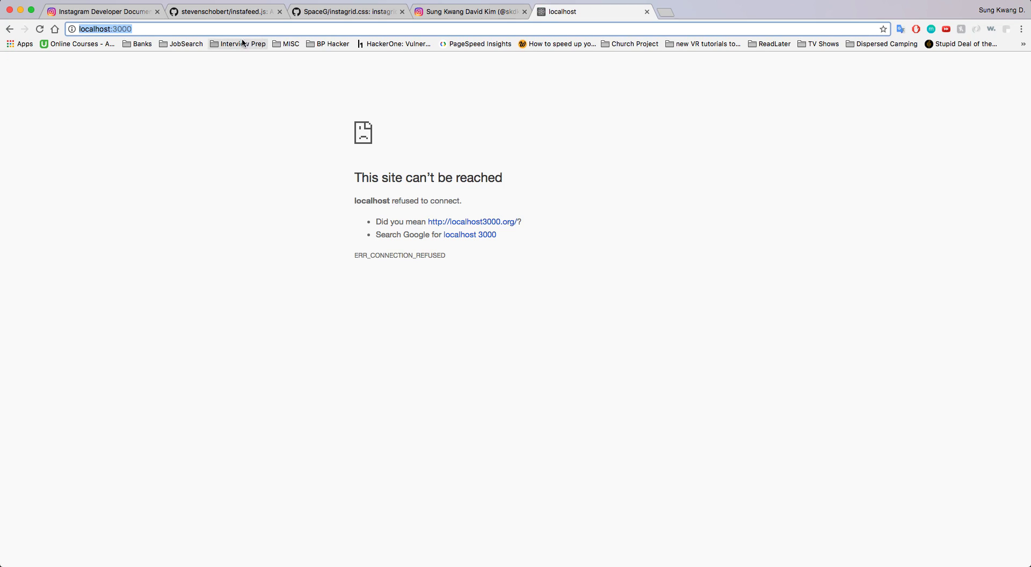
# In the Authentication docs, select the Client-Side (Implicit) authorize URL with response_type=token
pyautogui.click(114, 12)
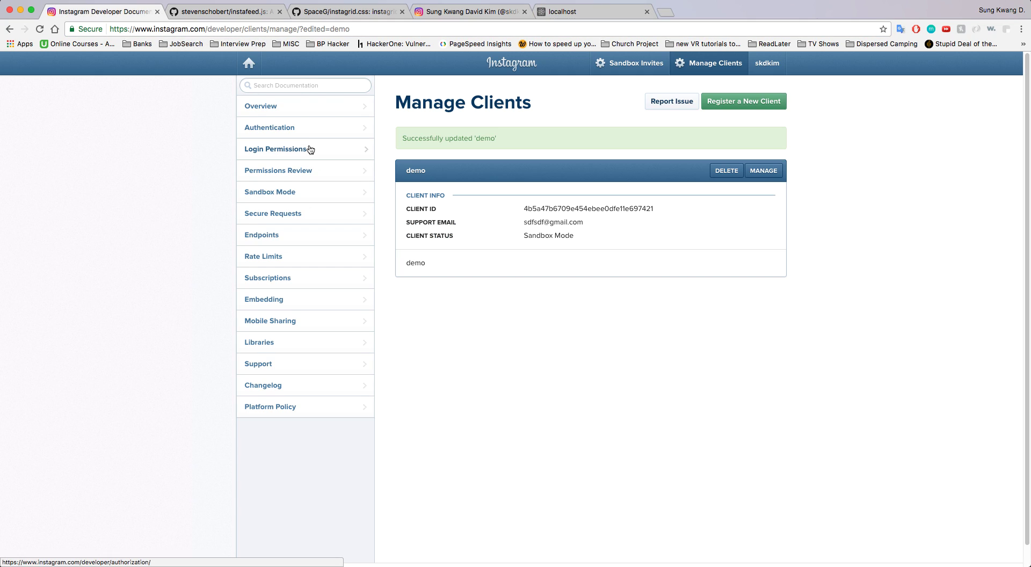
pyautogui.click(288, 131)
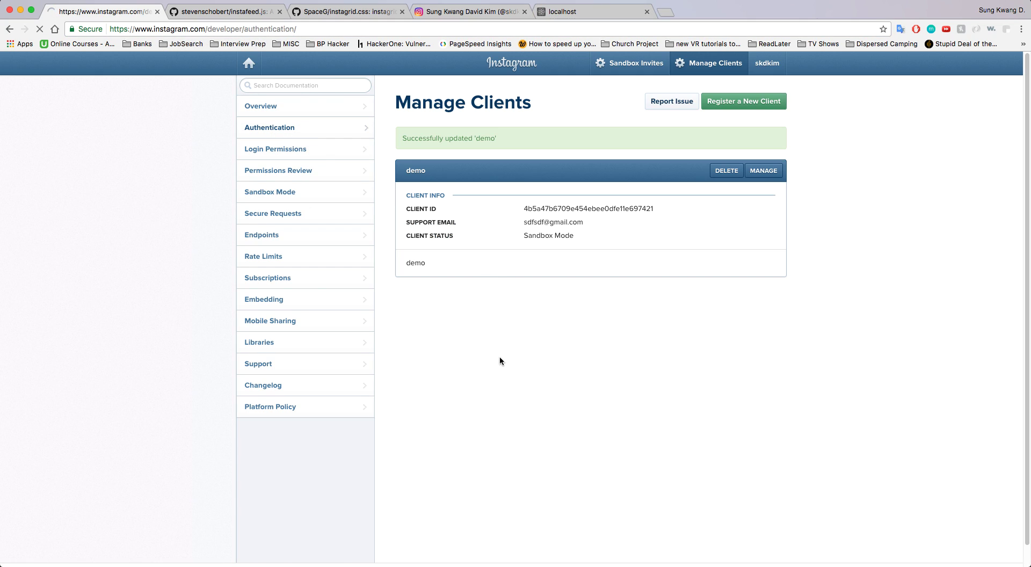
pyautogui.scroll(-3, 552, 324)
pyautogui.scroll(3, 552, 324)
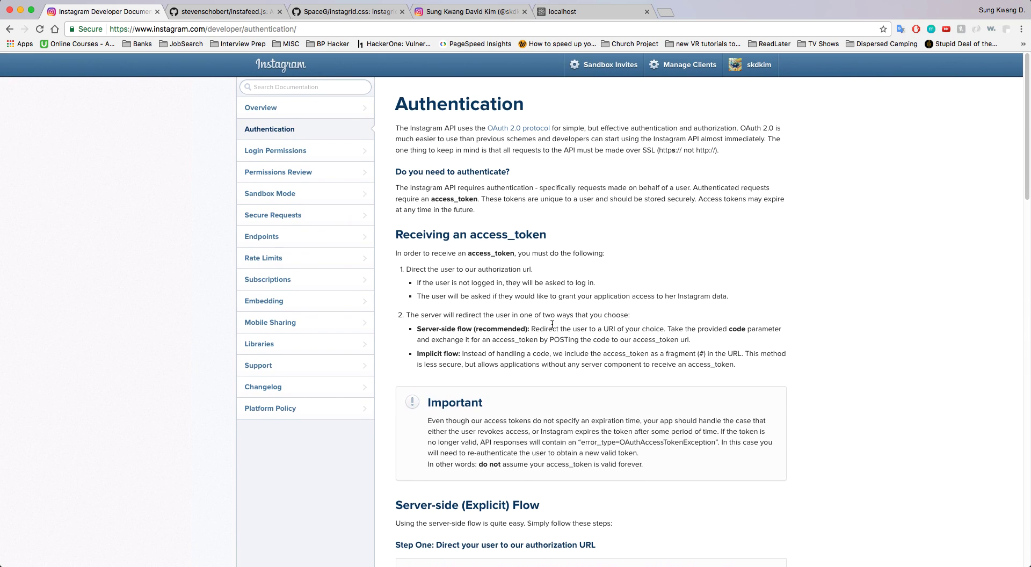
pyautogui.scroll(-8, 577, 296)
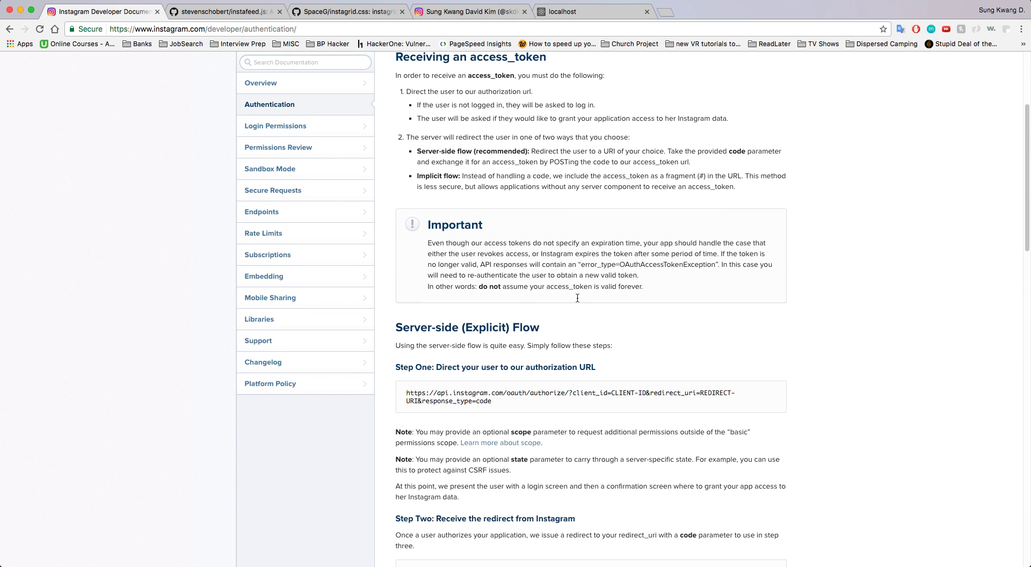
pyautogui.scroll(-7, 578, 299)
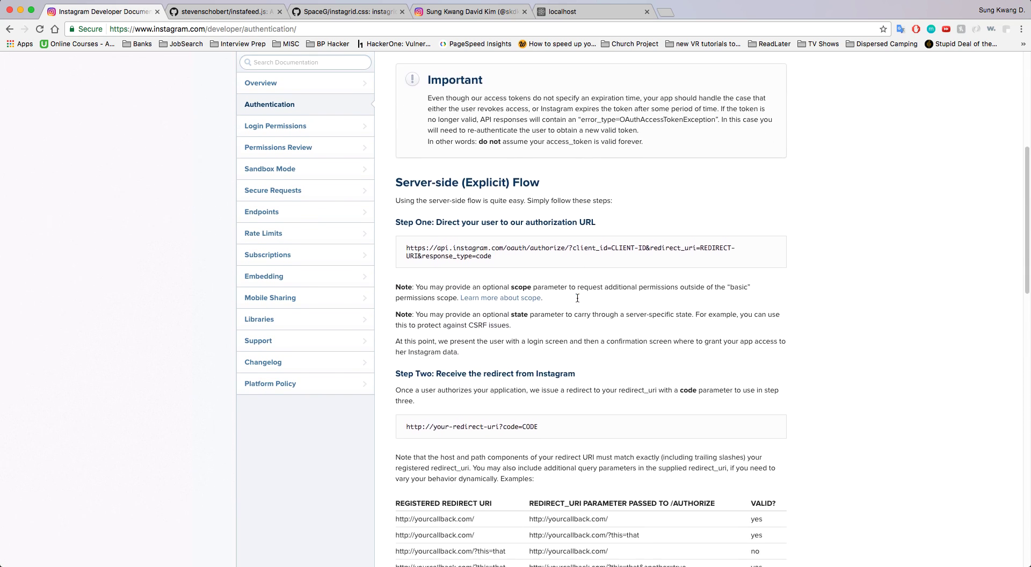
pyautogui.scroll(-15, 577, 301)
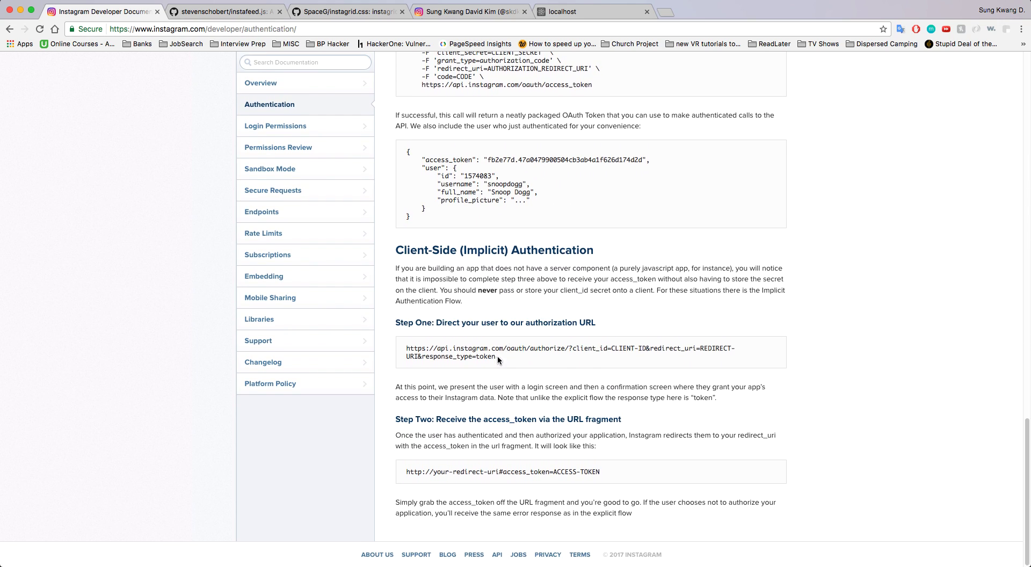
pyautogui.moveTo(497, 357); pyautogui.dragTo(404, 349)
pyautogui.press('super+c')
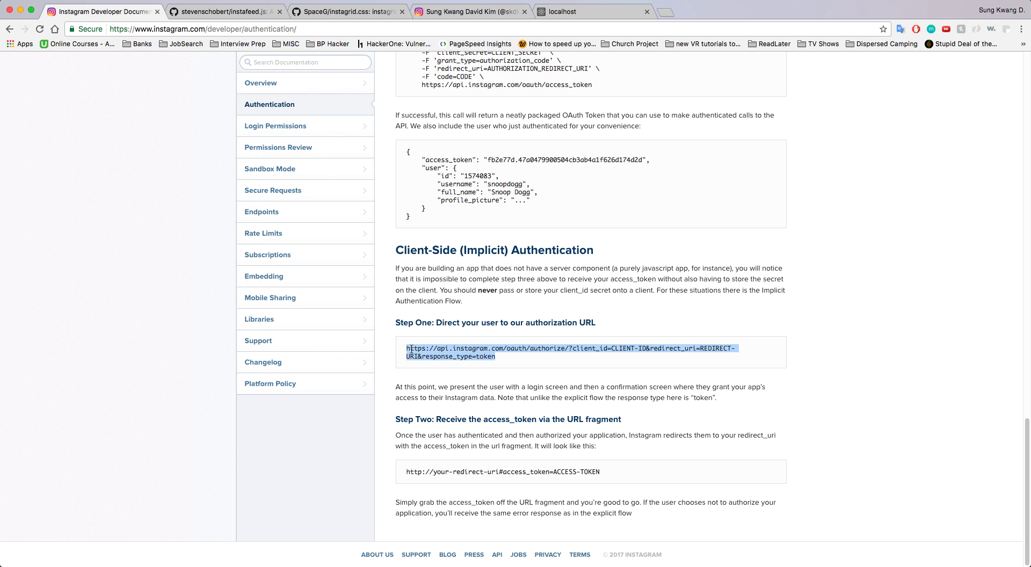
# Paste the implicit-flow authorize URL into the localhost tab's address bar
pyautogui.click(561, 12)
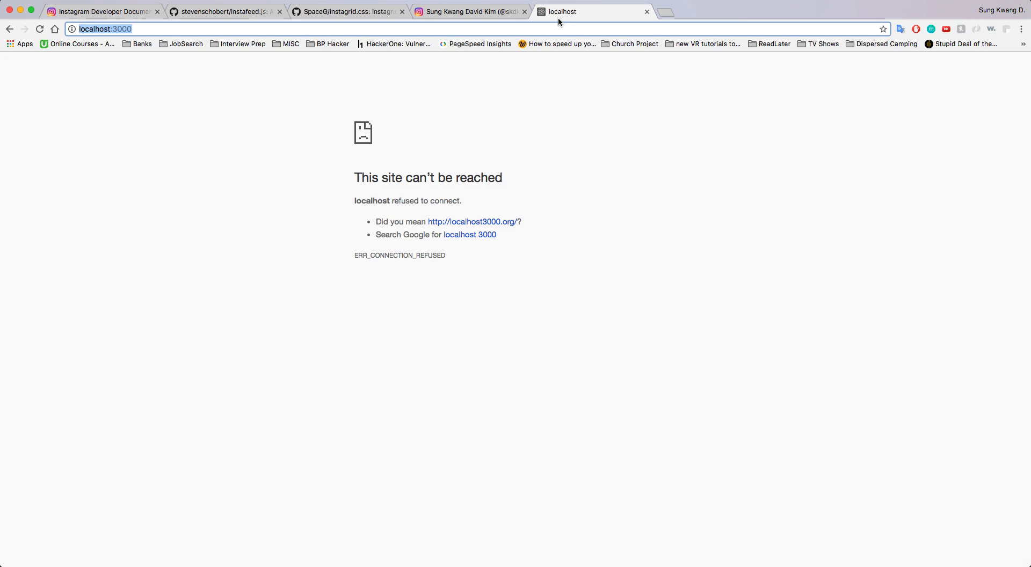
pyautogui.click(489, 32)
pyautogui.press('super+v')
pyautogui.press('super+a')
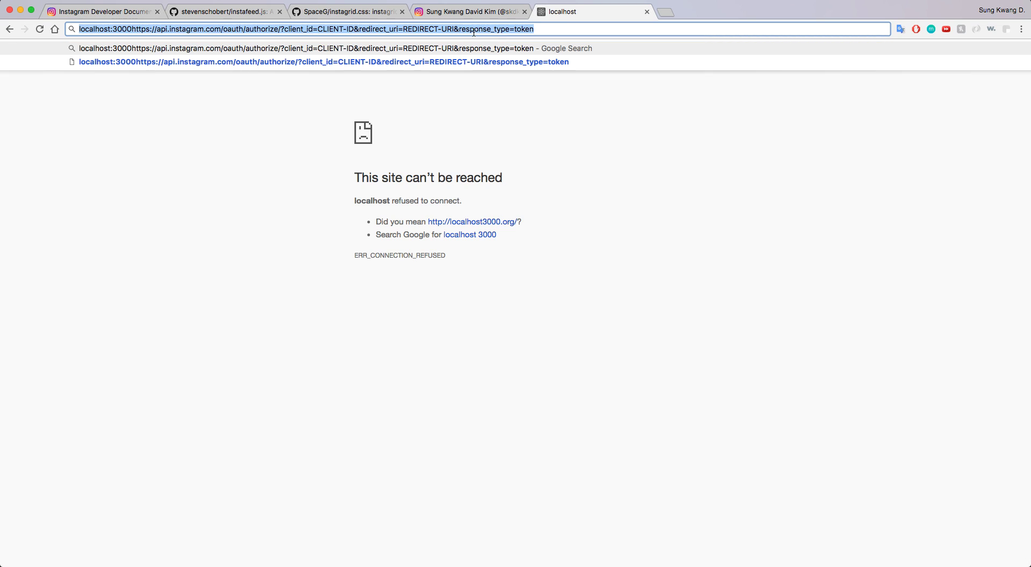
pyautogui.press('super+v')
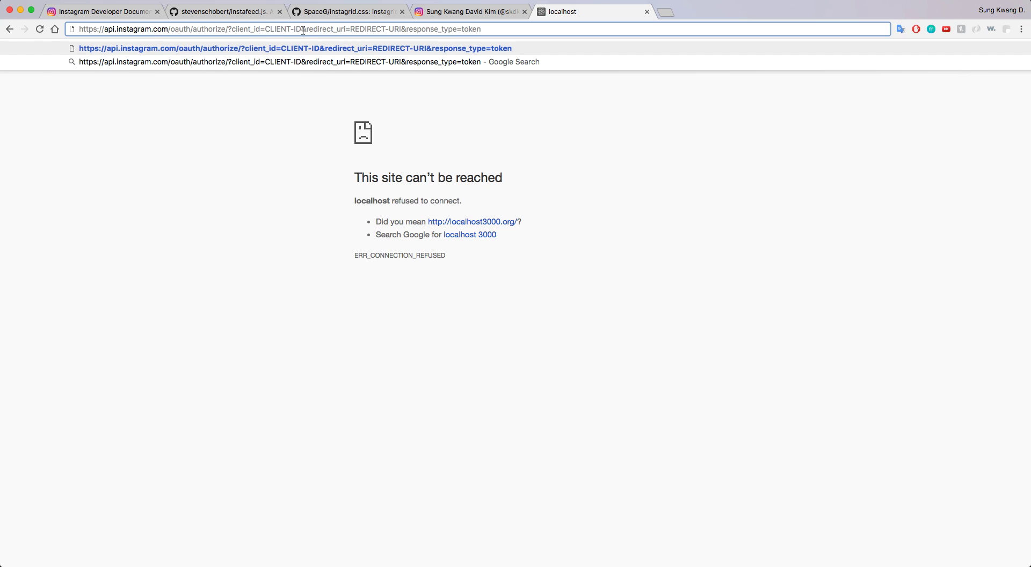
# Copy the demo client's ID from the Manage Clients list
pyautogui.click(119, 12)
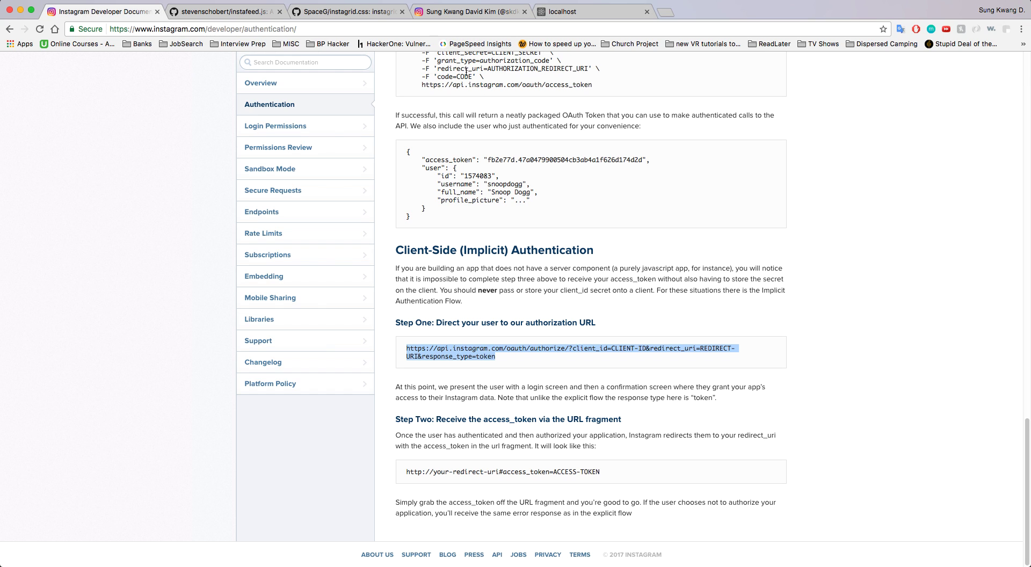
pyautogui.scroll(20, 466, 71)
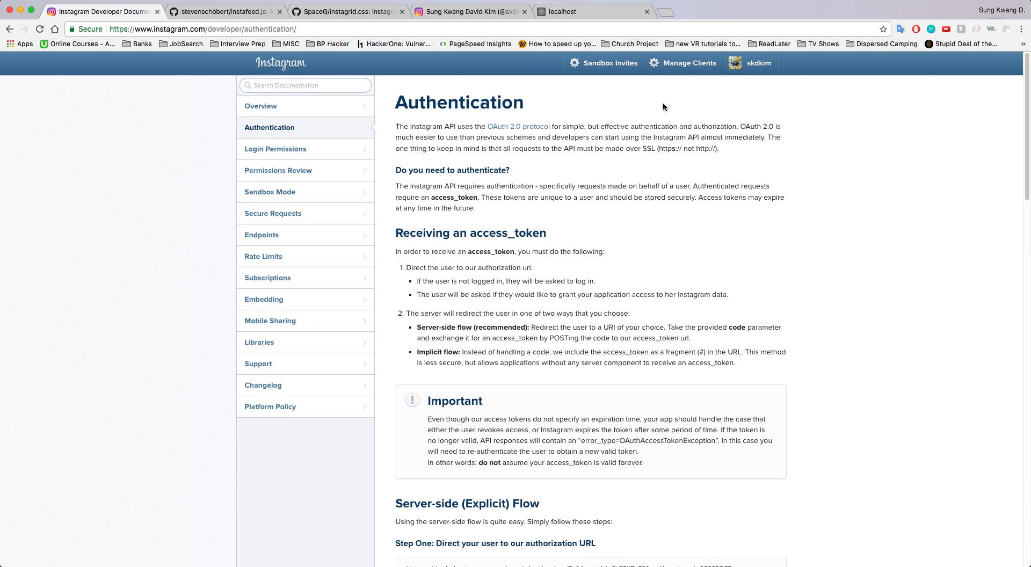
pyautogui.click(682, 63)
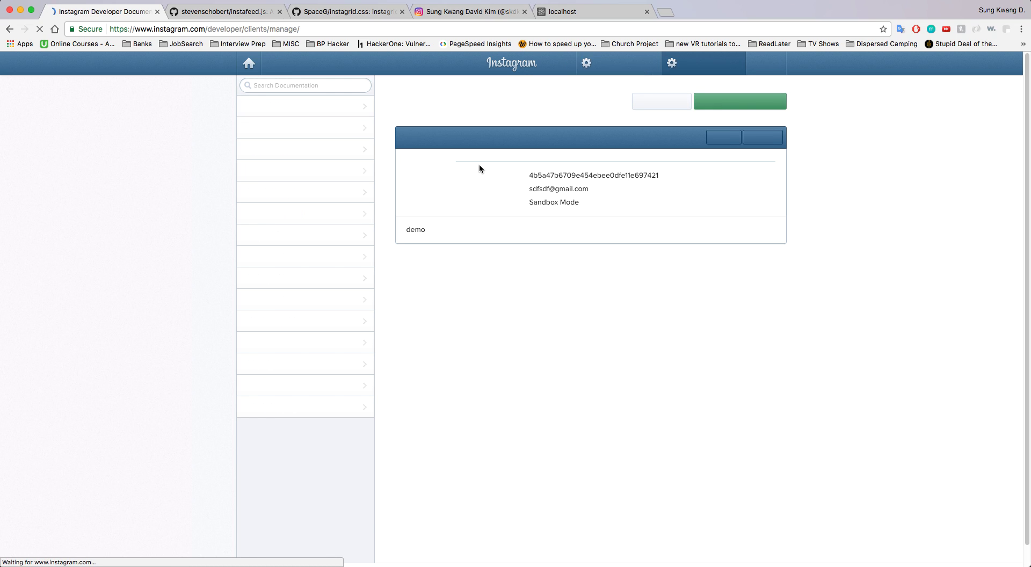
pyautogui.doubleClick(557, 174)
pyautogui.press('super+c')
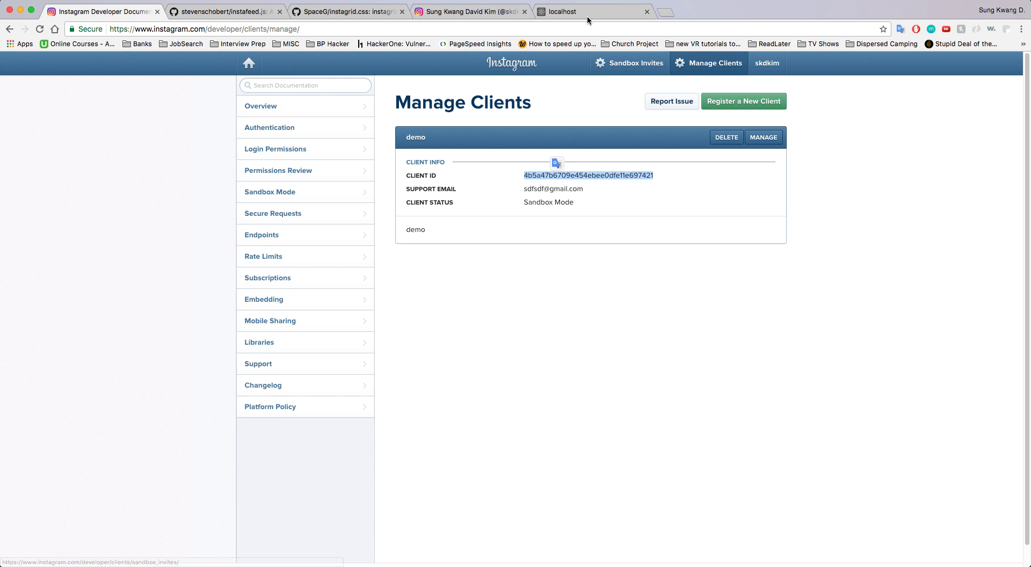
pyautogui.click(588, 16)
pyautogui.click(285, 30)
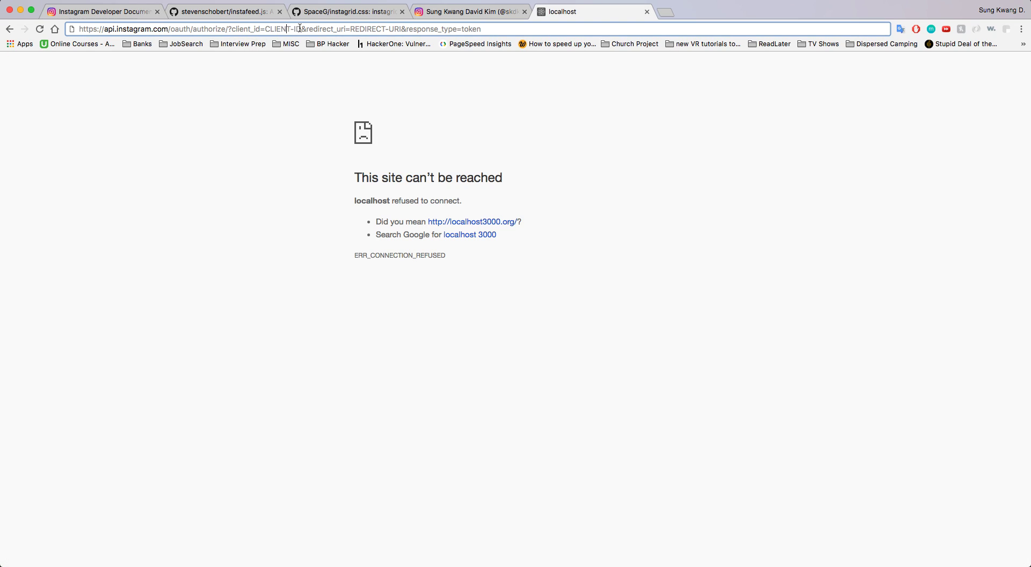
pyautogui.moveTo(302, 30); pyautogui.dragTo(265, 29)
pyautogui.press('super+v')
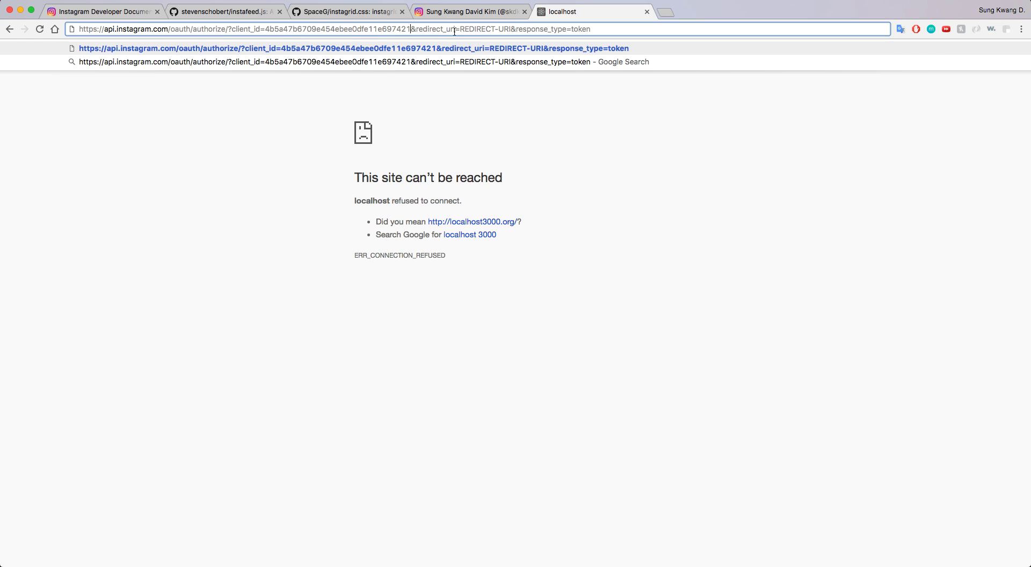
pyautogui.click(485, 29)
pyautogui.moveTo(511, 29); pyautogui.dragTo(462, 30)
pyautogui.write('http://')
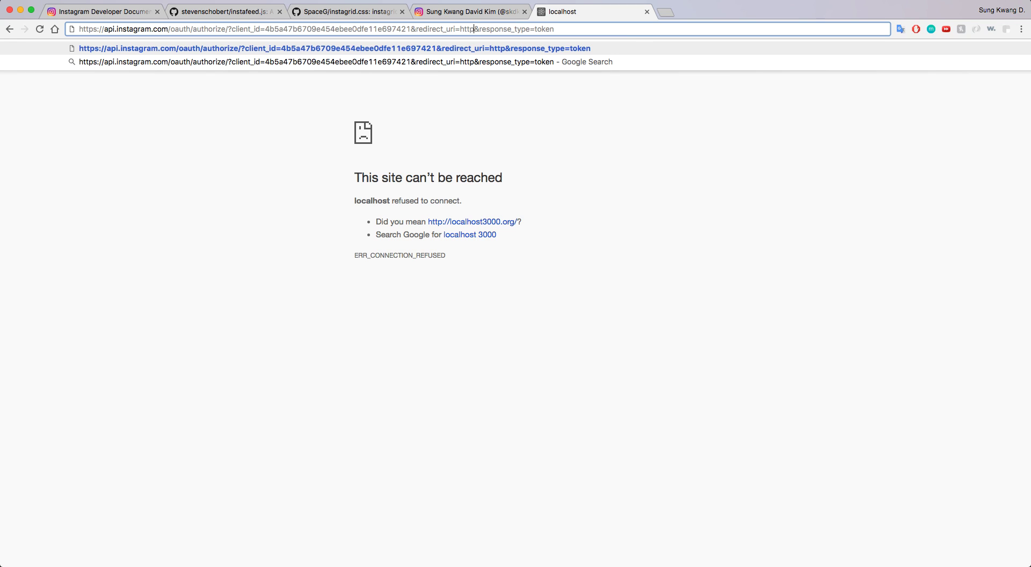
pyautogui.write('loca')
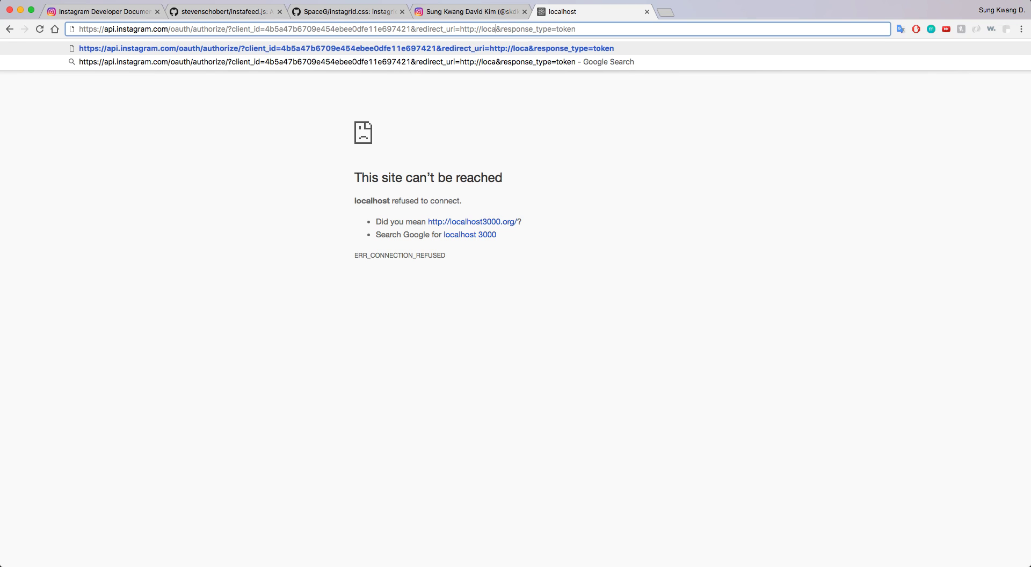
pyautogui.write('lhost:')
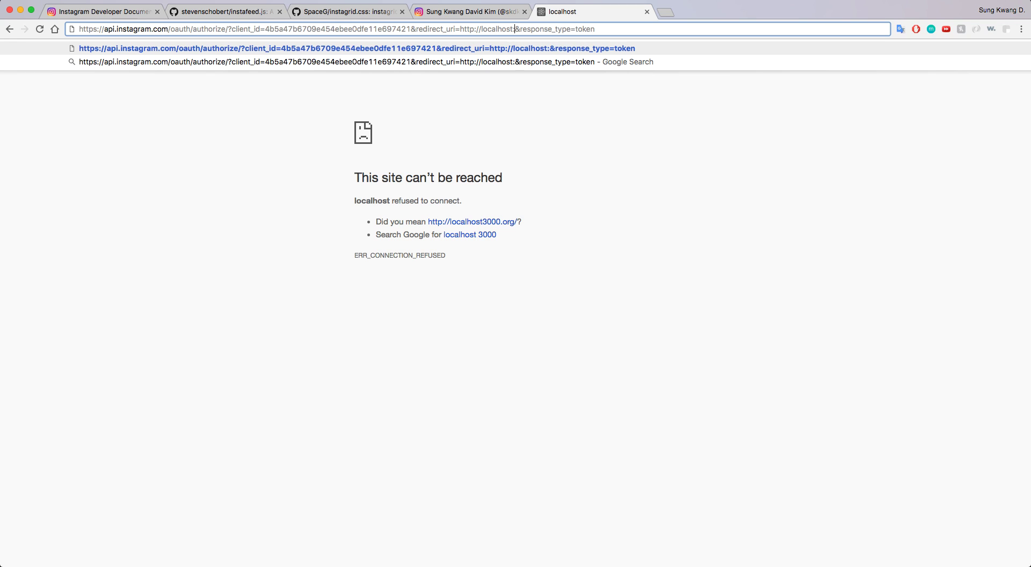
pyautogui.write('3000/')
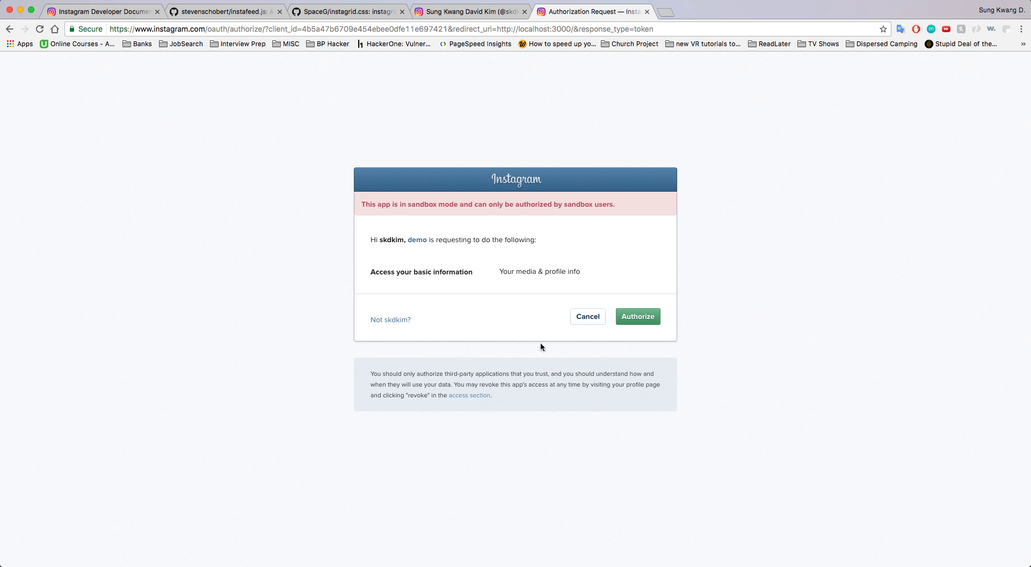
pyautogui.click(584, 322)
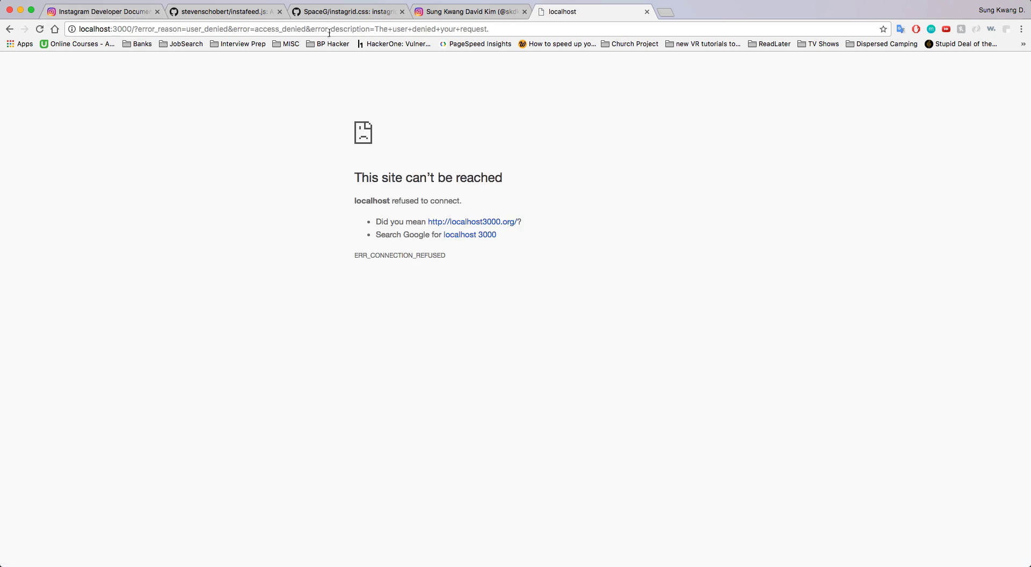
pyautogui.click(105, 11)
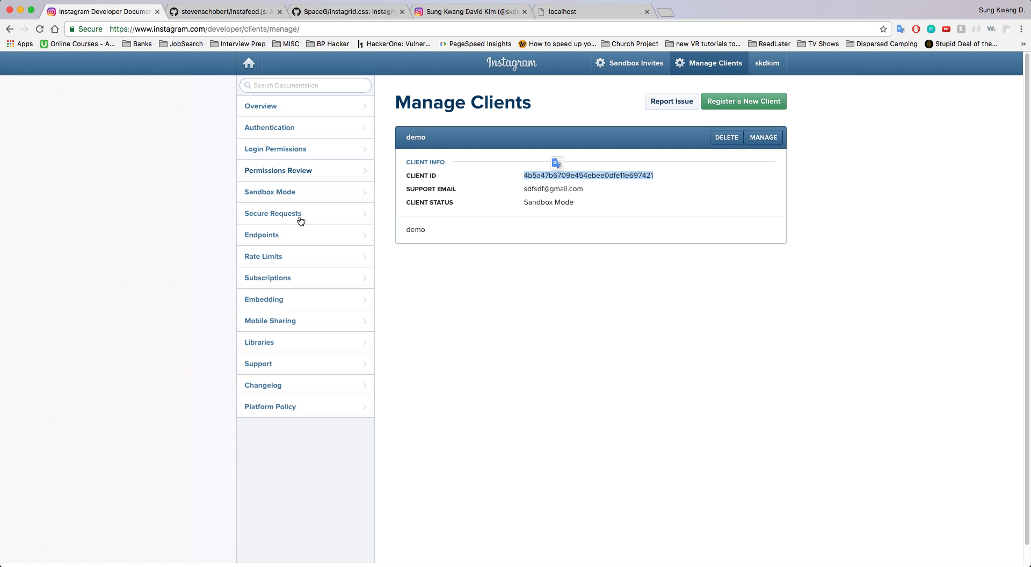
# Read the Login Permissions docs, highlighting the example scope parameter and the basic scope description
pyautogui.click(209, 242)
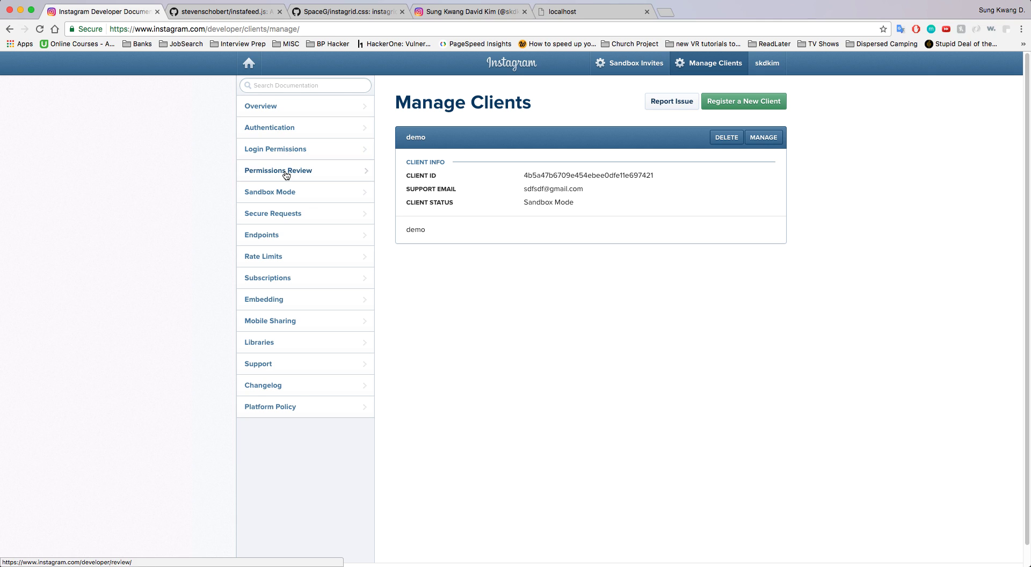
pyautogui.click(286, 155)
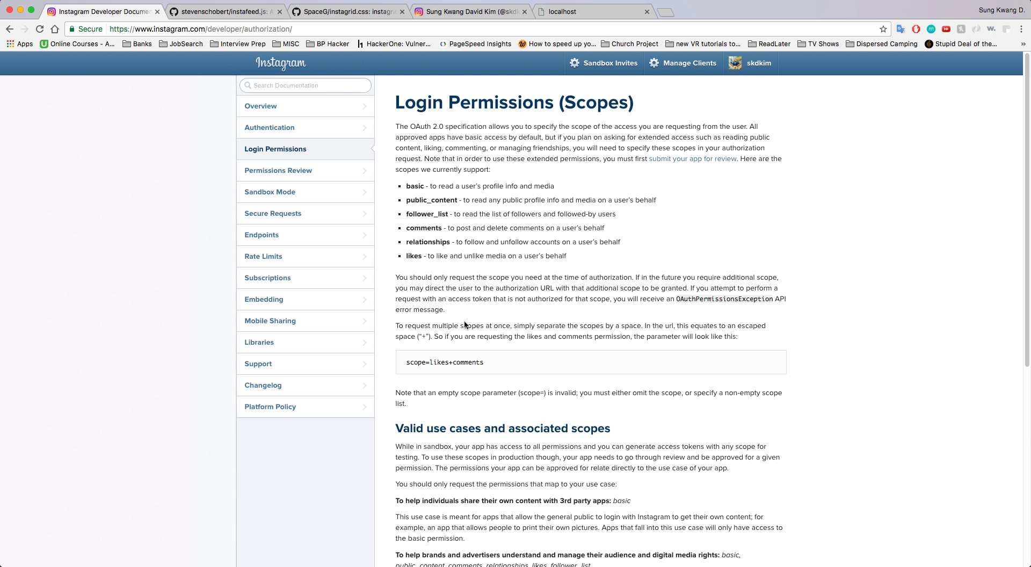
pyautogui.moveTo(485, 364); pyautogui.dragTo(408, 363)
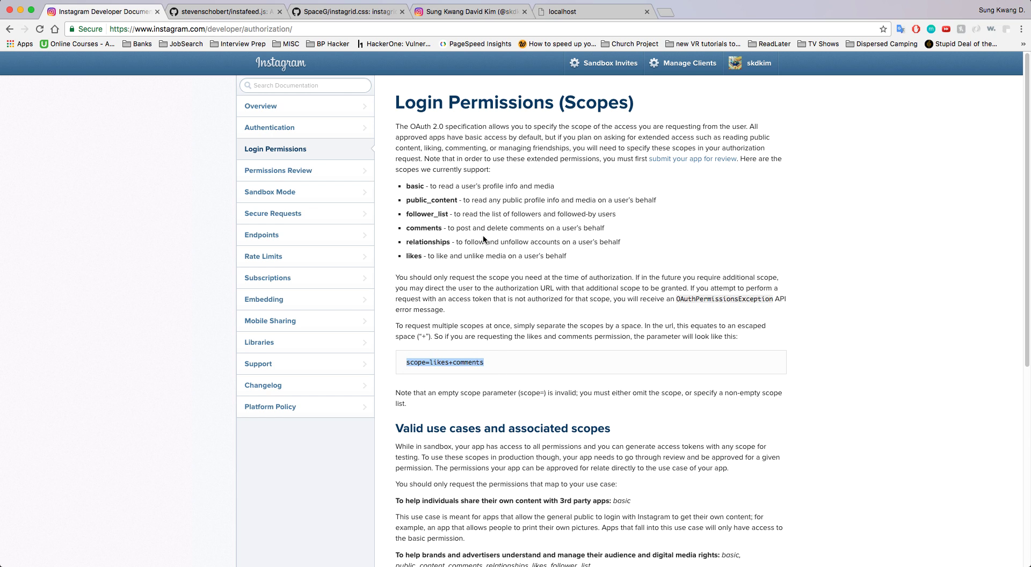
pyautogui.click(442, 212)
pyautogui.doubleClick(417, 187)
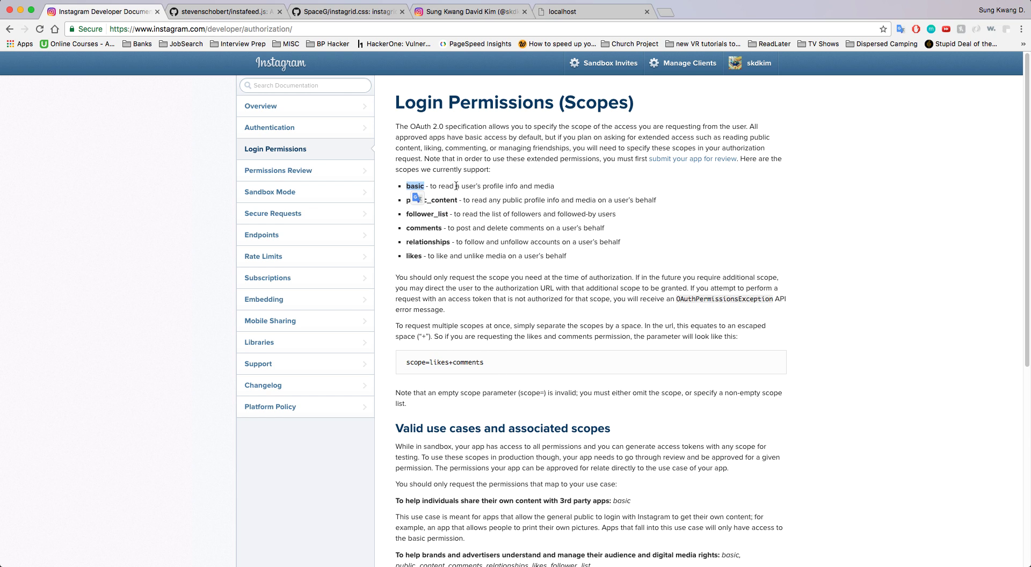
pyautogui.moveTo(430, 186); pyautogui.dragTo(499, 188)
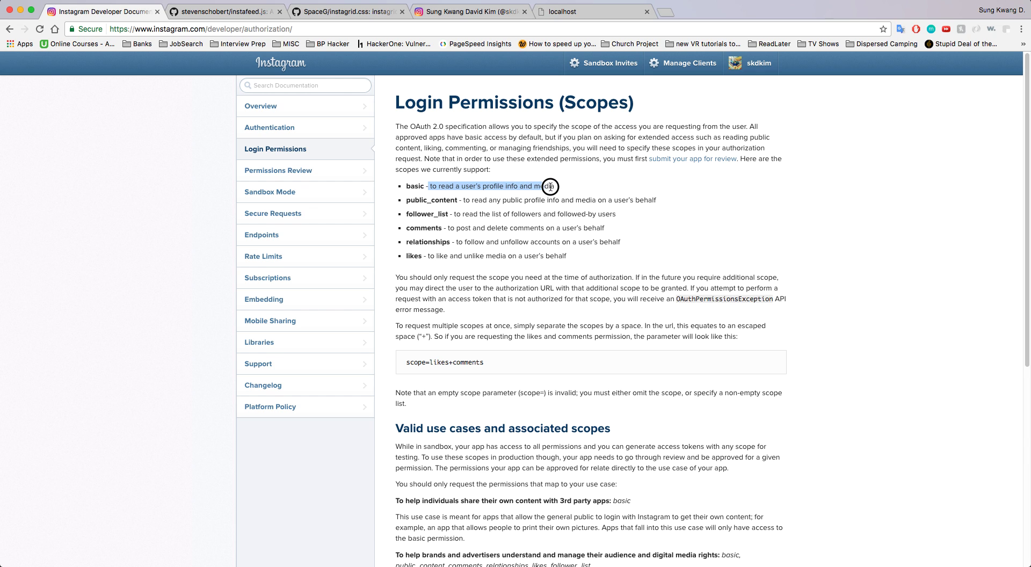
pyautogui.moveTo(551, 186); pyautogui.dragTo(563, 186)
pyautogui.click(466, 188)
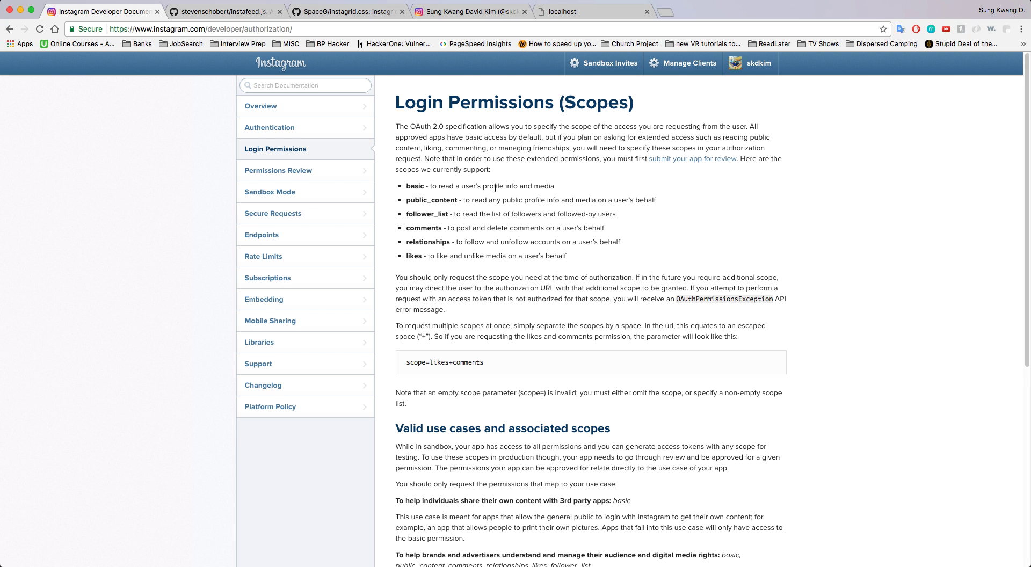
# View the demo client's Permissions and Sandbox tabs, then the Permissions Review docs
pyautogui.click(681, 63)
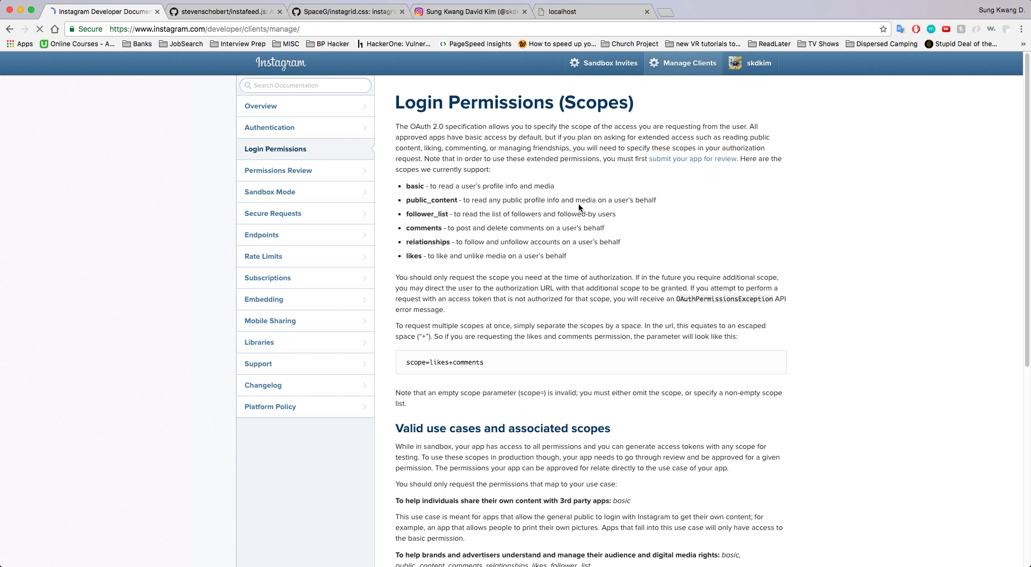
pyautogui.click(763, 137)
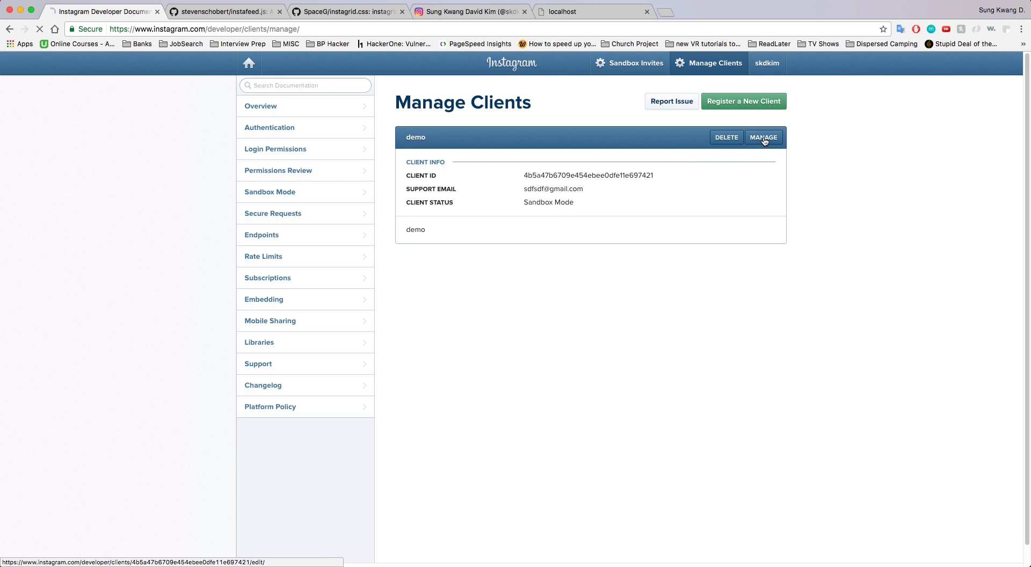
pyautogui.click(567, 216)
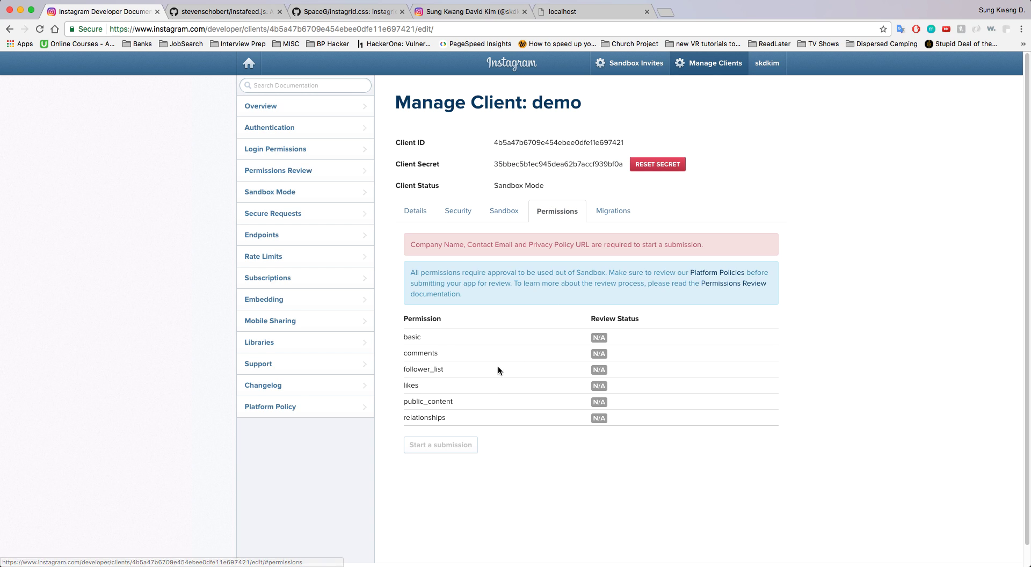
pyautogui.click(514, 218)
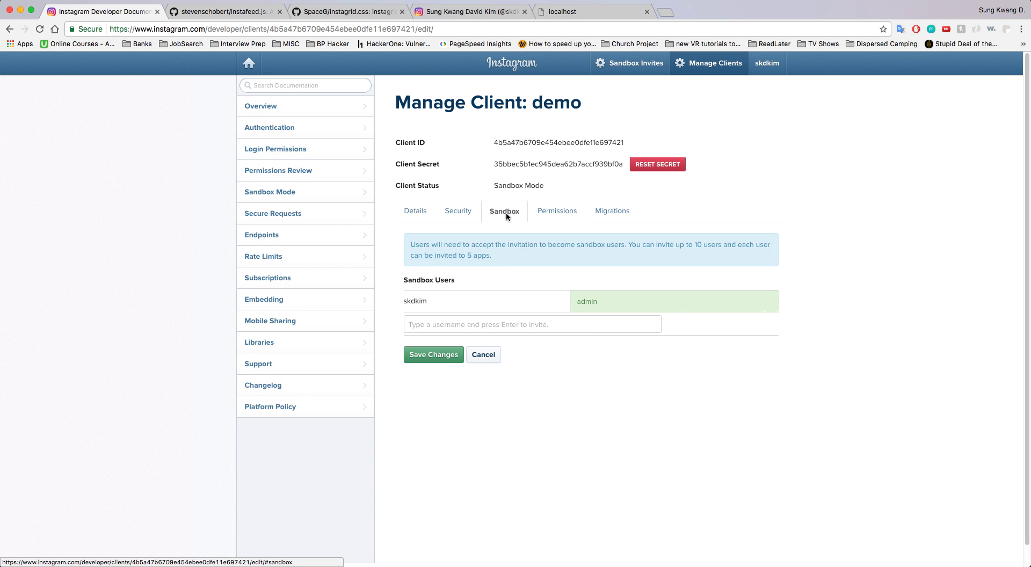
pyautogui.click(439, 325)
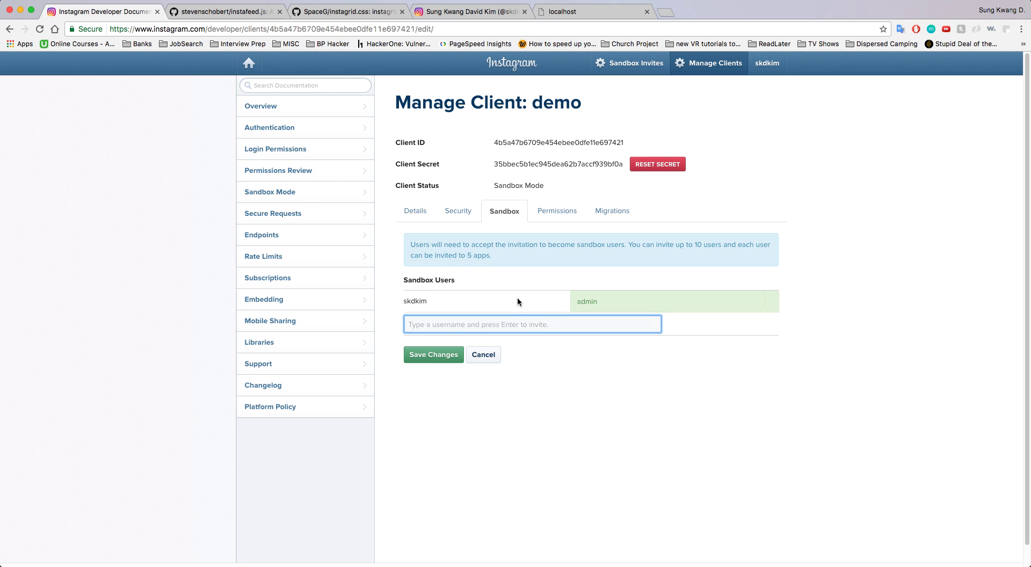
pyautogui.click(348, 176)
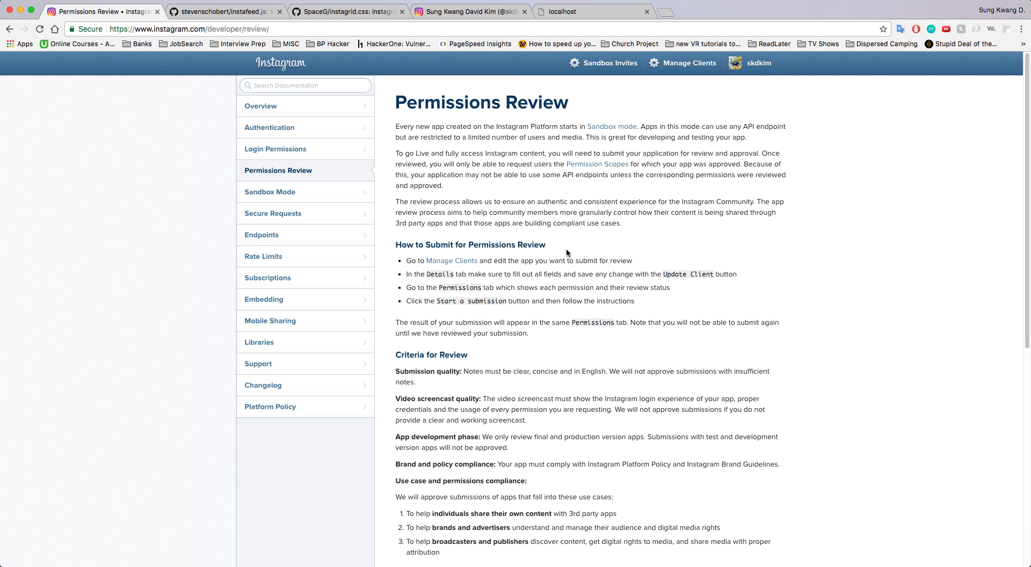
# Back in Login Permissions, highlight the basic and public_content scope entries
pyautogui.click(314, 154)
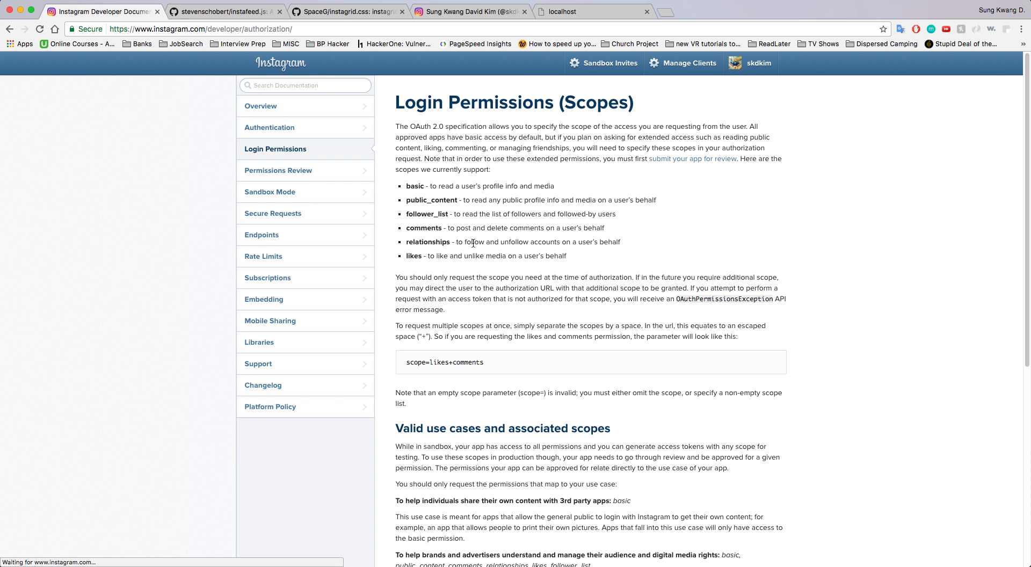
pyautogui.doubleClick(415, 185)
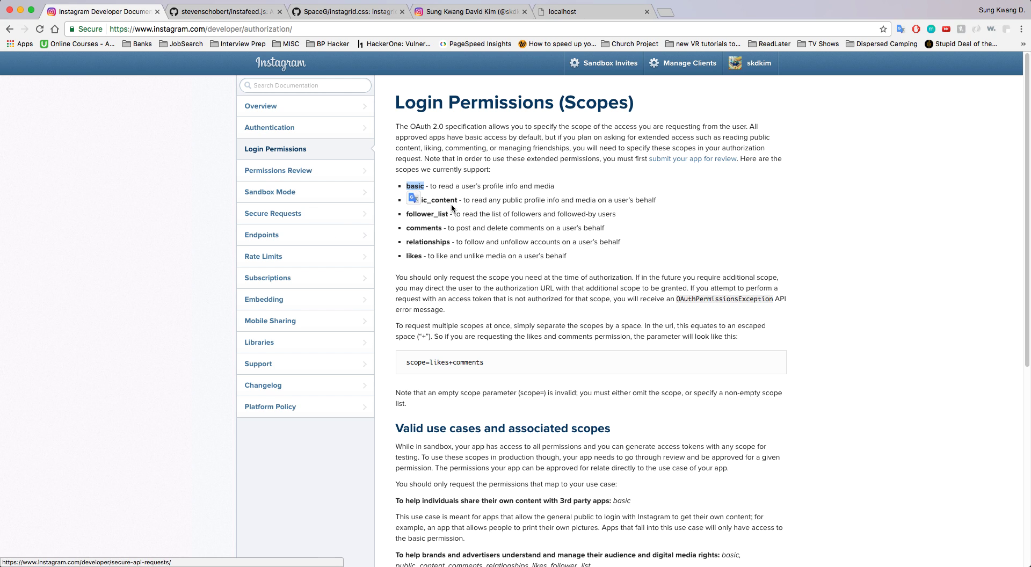
pyautogui.moveTo(432, 186); pyautogui.dragTo(558, 187)
pyautogui.click(572, 188)
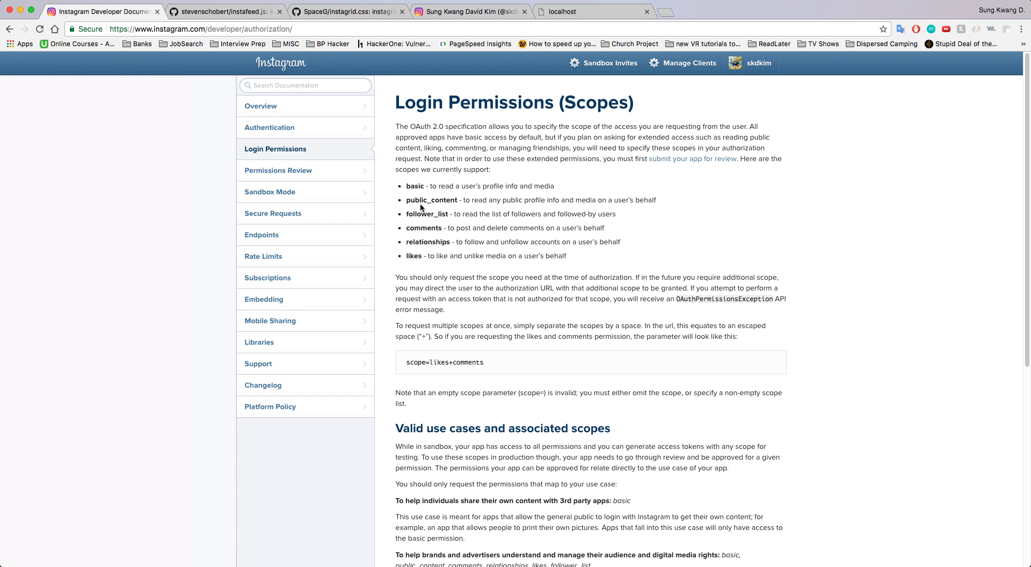
pyautogui.moveTo(407, 200); pyautogui.dragTo(458, 201)
# Highlight the follower_list and comments scope descriptions, then go to the Endpoints docs
pyautogui.moveTo(406, 214); pyautogui.dragTo(447, 214)
pyautogui.scroll(-5, 607, 309)
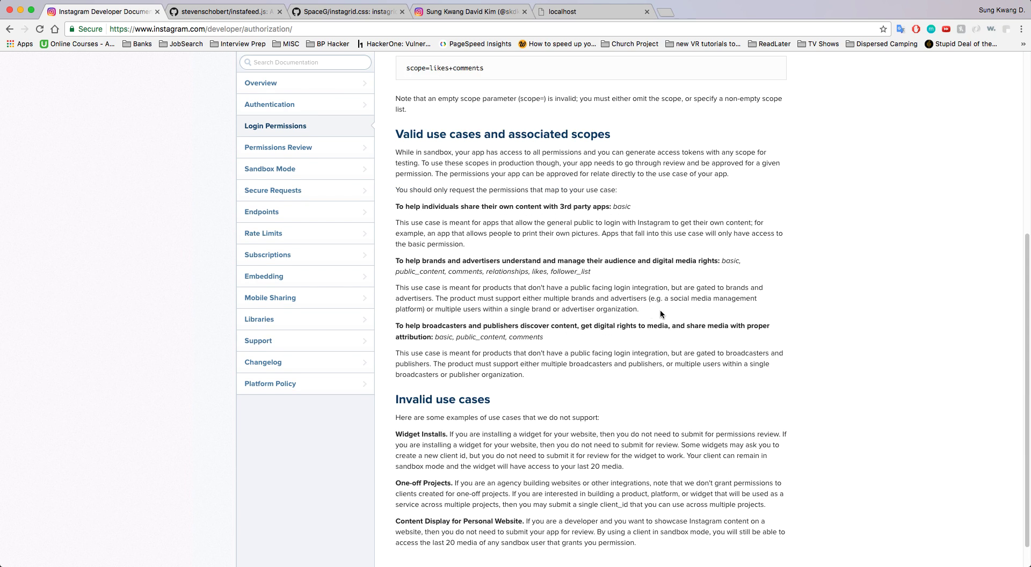
pyautogui.scroll(-1, 537, 249)
pyautogui.scroll(5, 543, 253)
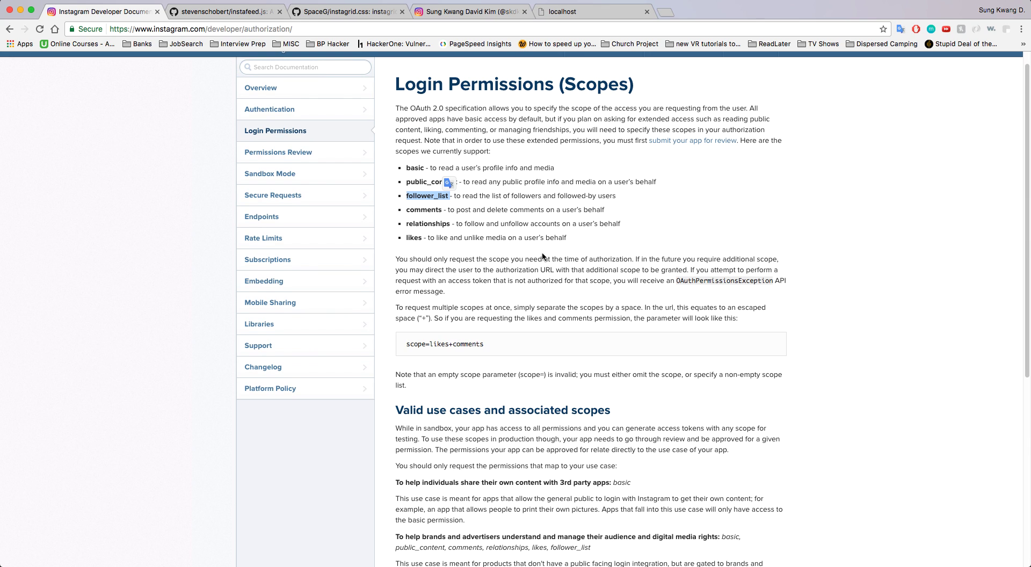
pyautogui.click(465, 209)
pyautogui.scroll(-4, 610, 340)
pyautogui.scroll(6, 444, 213)
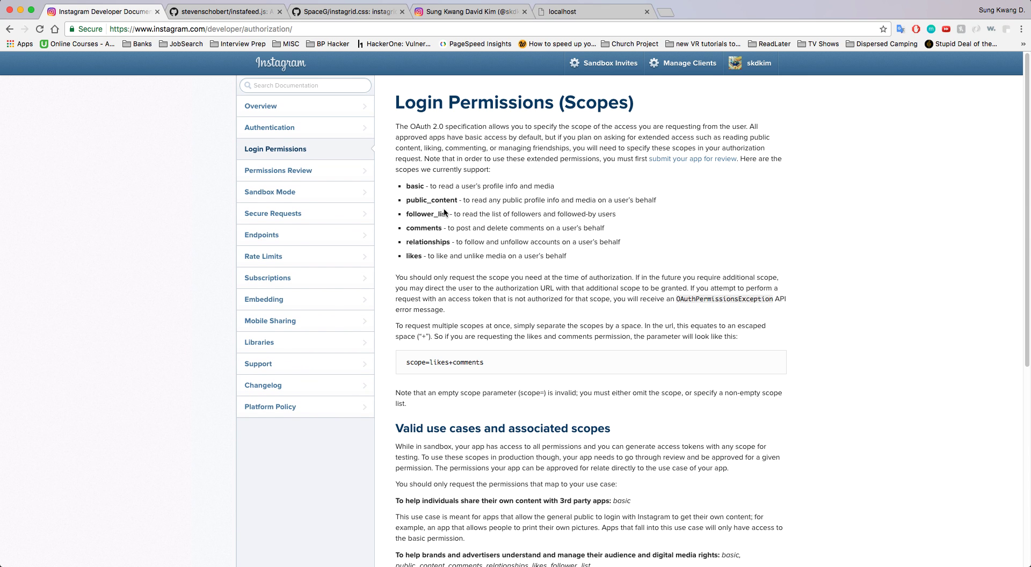
pyautogui.moveTo(407, 213); pyautogui.dragTo(617, 214)
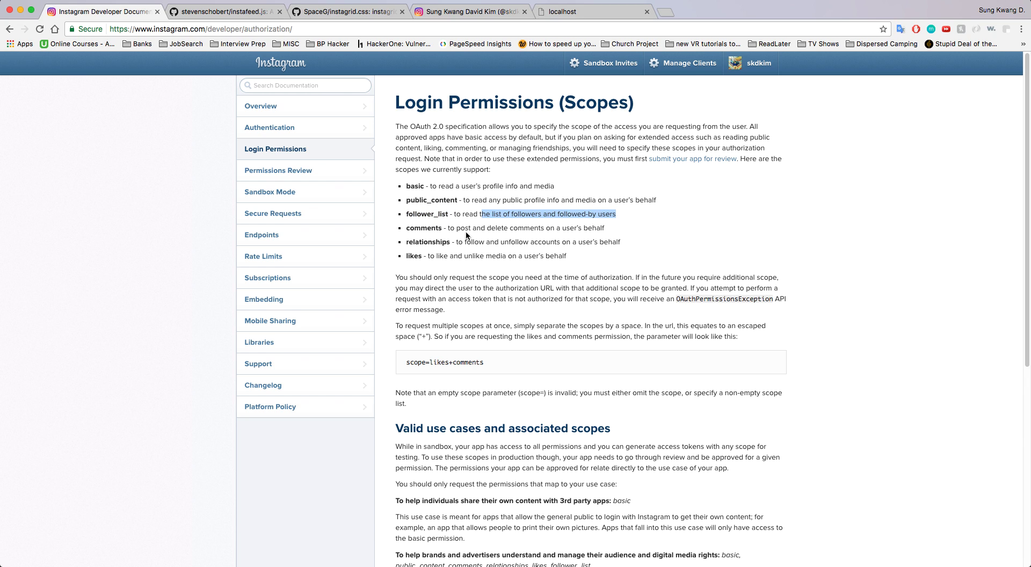
pyautogui.moveTo(457, 228); pyautogui.dragTo(588, 231)
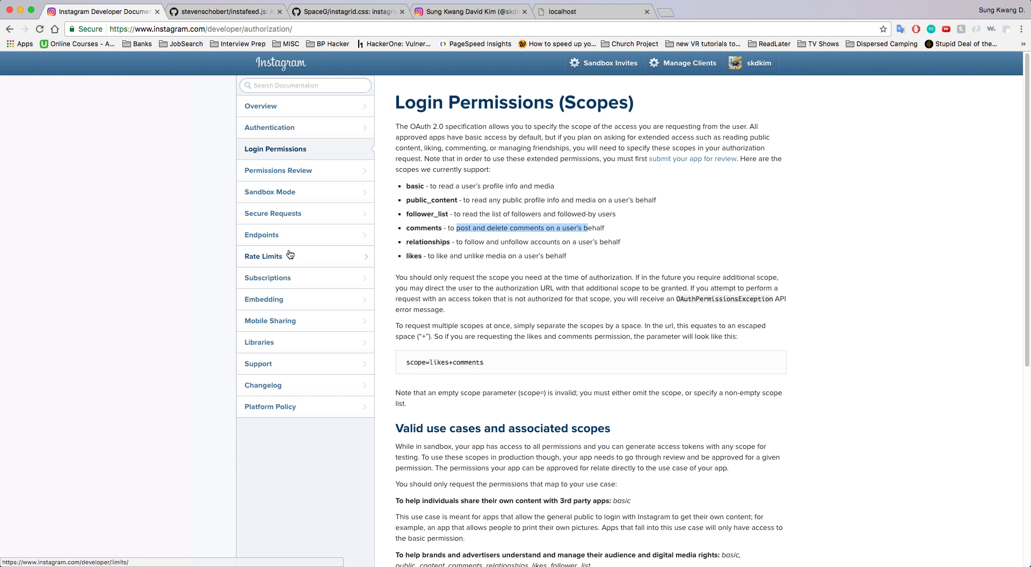
pyautogui.click(317, 231)
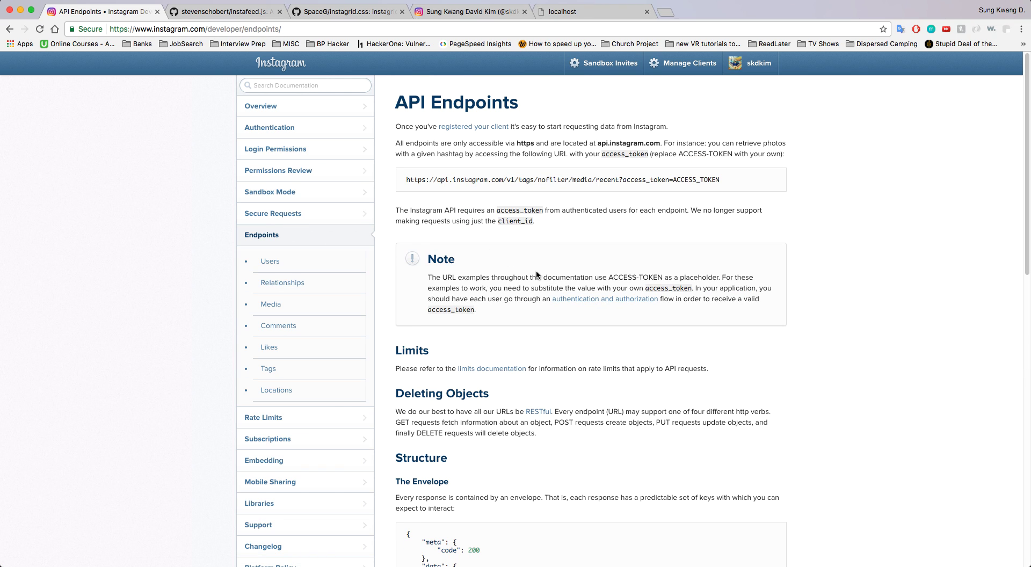
# Browse the User endpoints reference to see which scopes they require
pyautogui.scroll(-2, 505, 274)
pyautogui.scroll(-2, 505, 274)
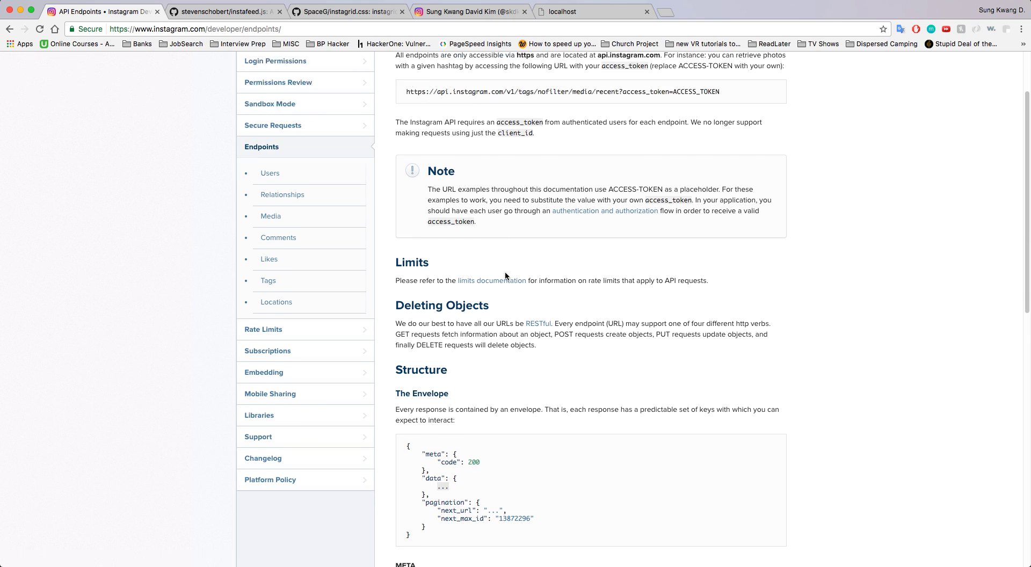
pyautogui.scroll(3, 483, 258)
pyautogui.click(284, 225)
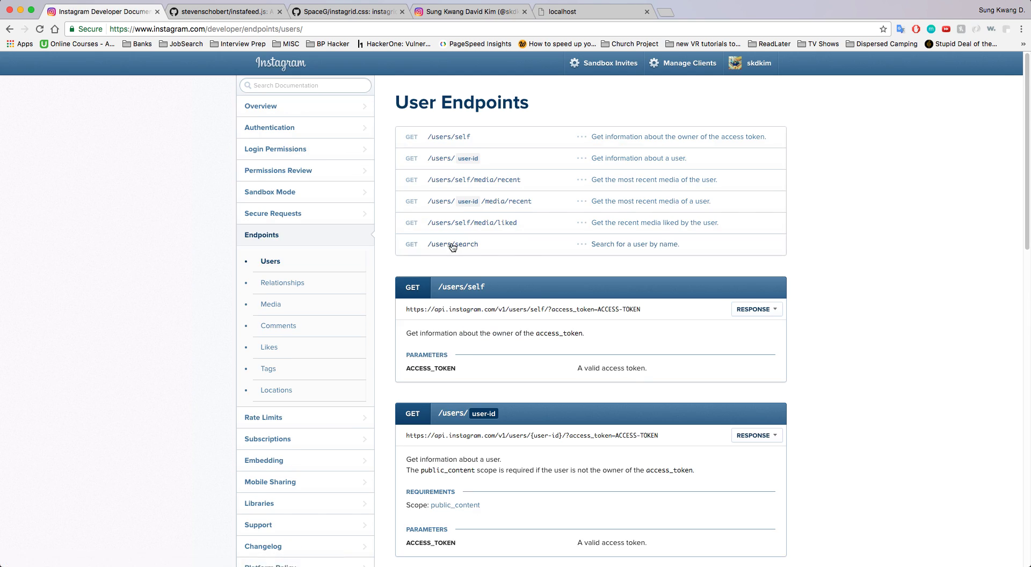
pyautogui.scroll(-3, 505, 339)
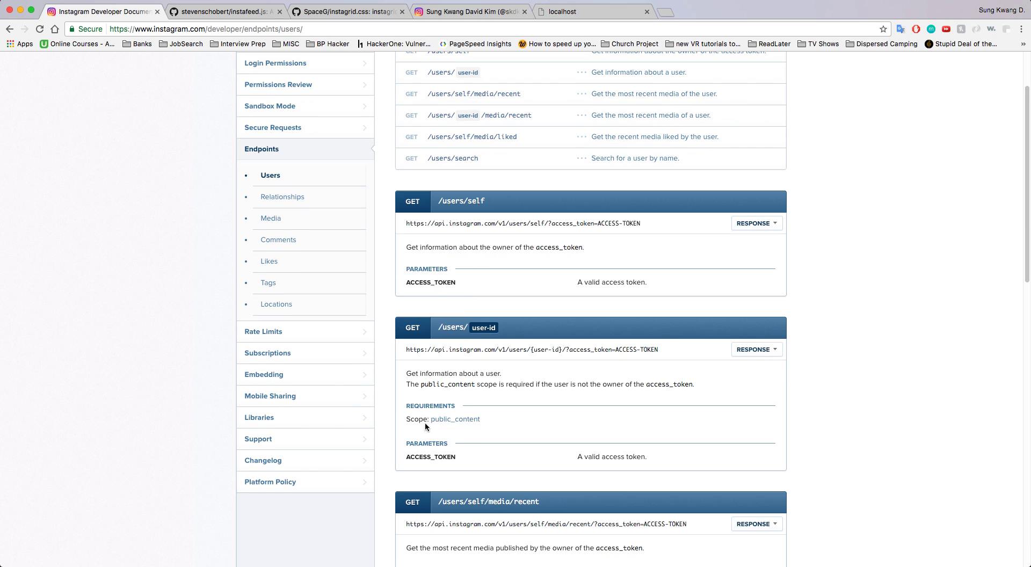
pyautogui.scroll(-5, 518, 421)
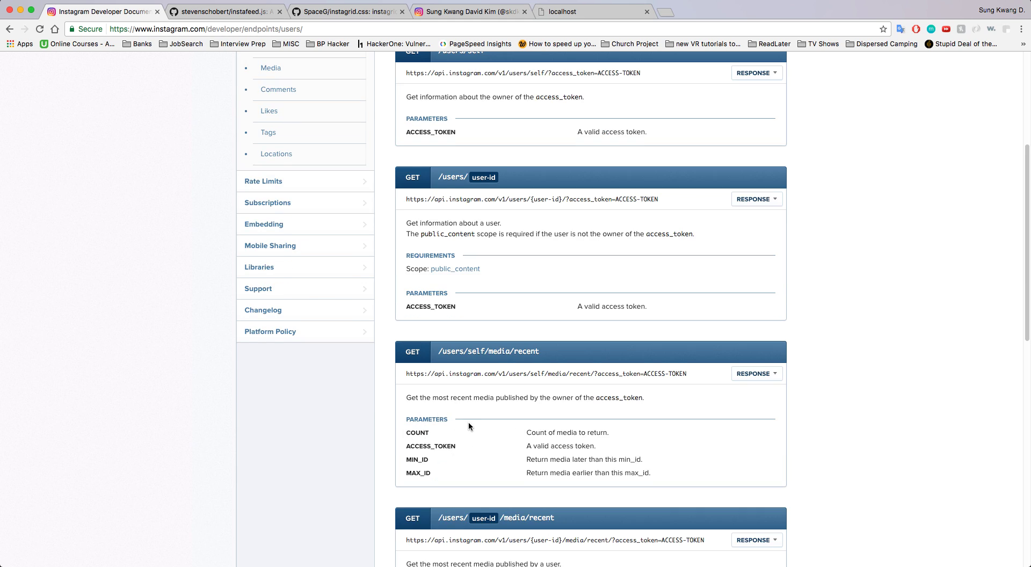
pyautogui.scroll(-5, 468, 427)
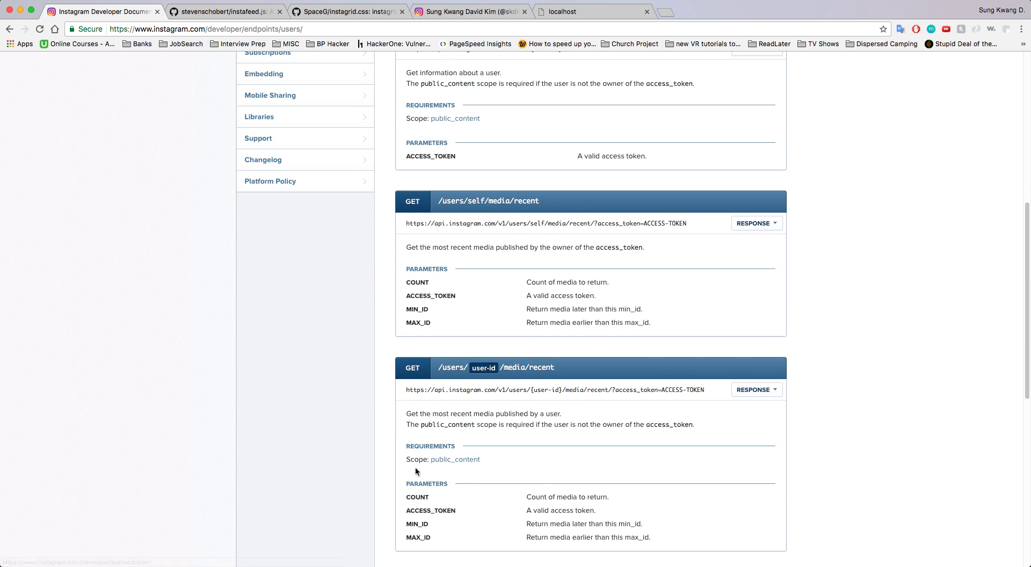
pyautogui.scroll(12, 454, 450)
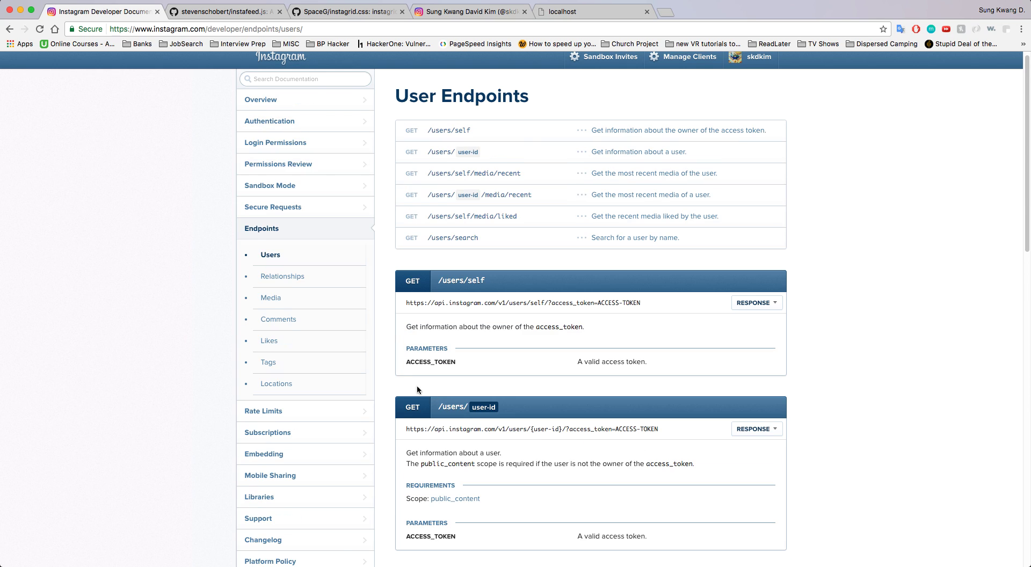
# Check the Like endpoints' scope requirements, then return to Login Permissions
pyautogui.click(275, 343)
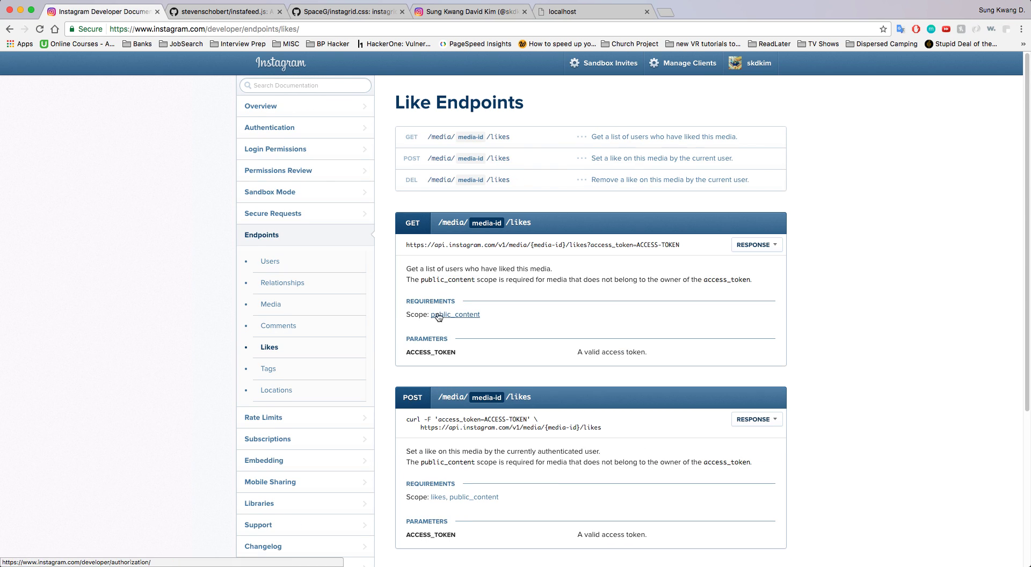
pyautogui.scroll(-2, 543, 311)
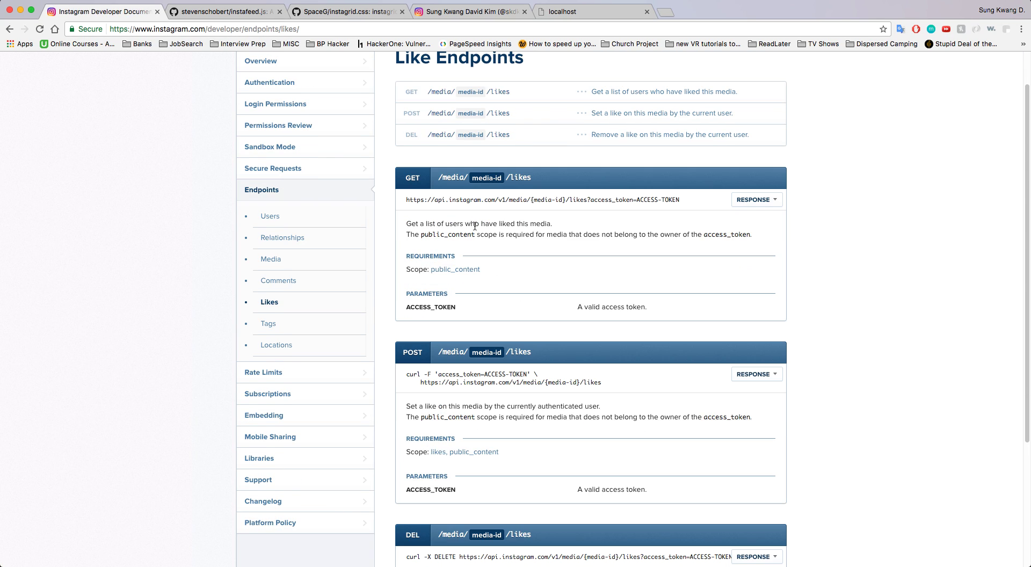
pyautogui.scroll(-4, 540, 307)
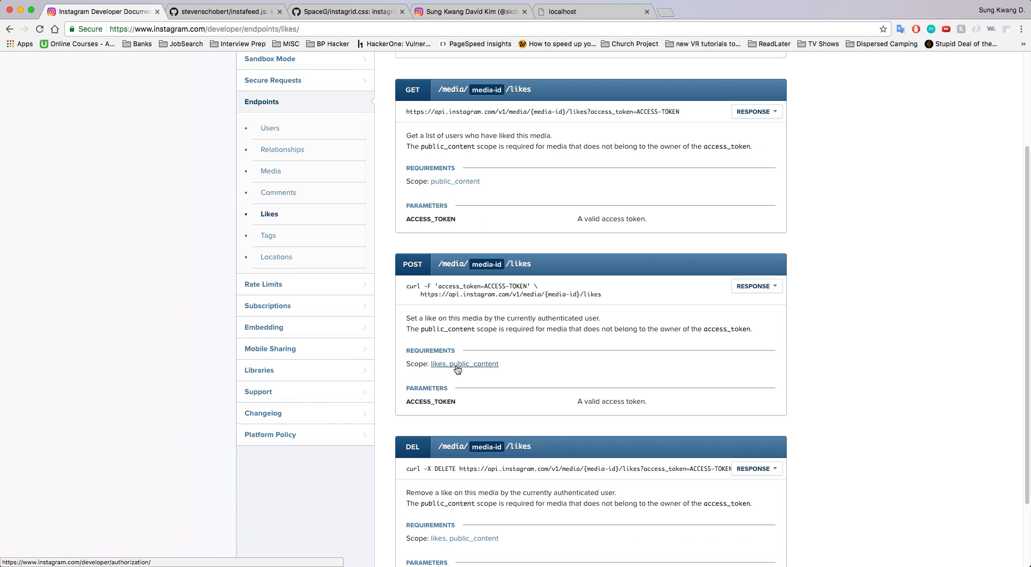
pyautogui.scroll(5, 518, 362)
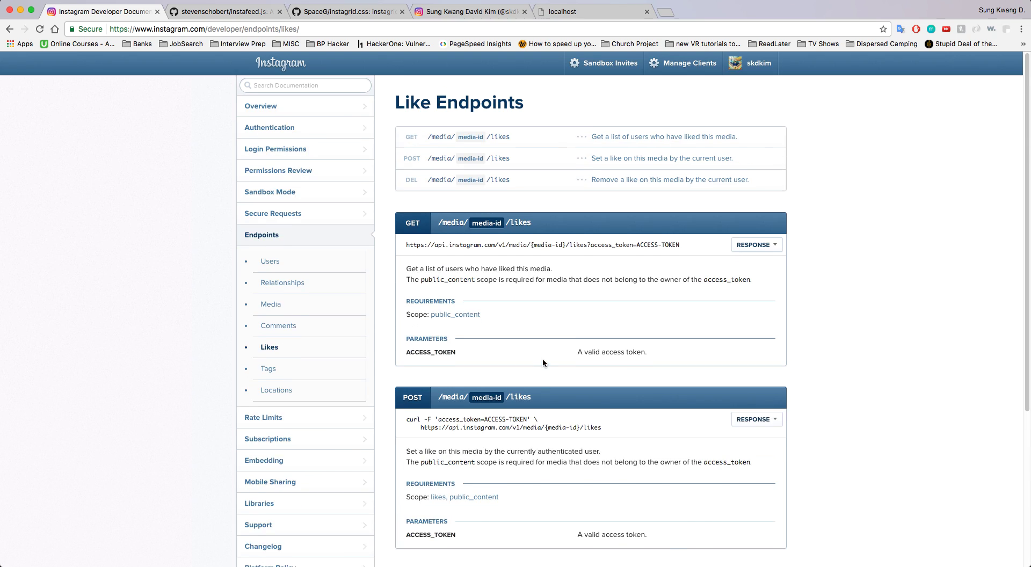
pyautogui.click(309, 154)
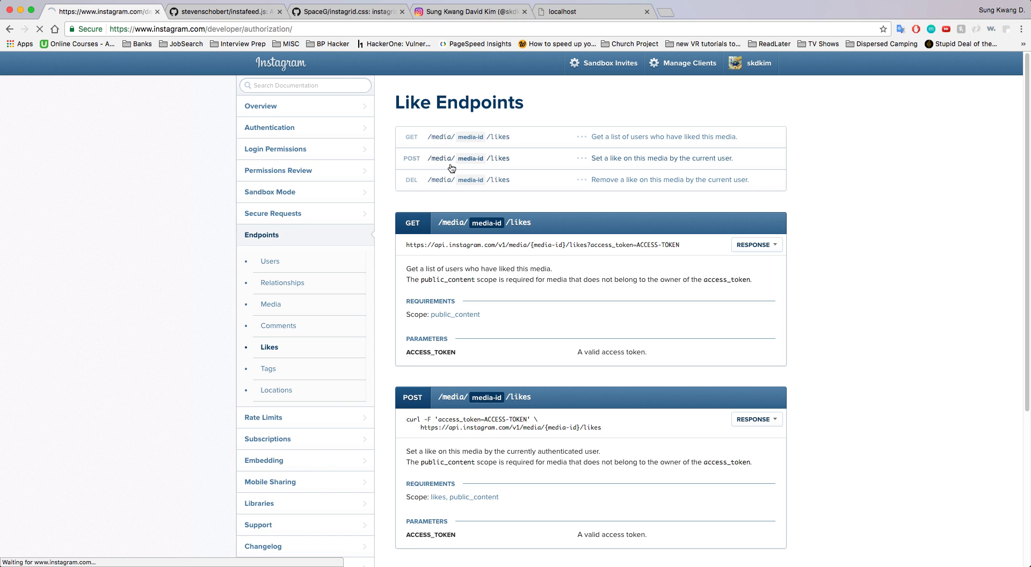
# Bring back the demo authorization request in the localhost tab, checking the scope syntax in the docs
pyautogui.click(562, 12)
pyautogui.click(12, 31)
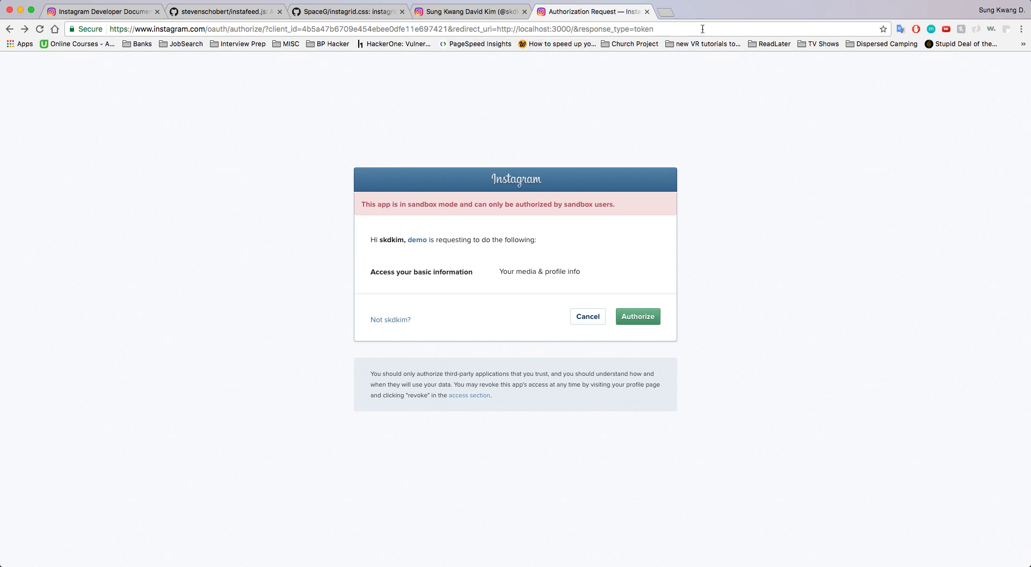
pyautogui.click(546, 29)
pyautogui.click(107, 12)
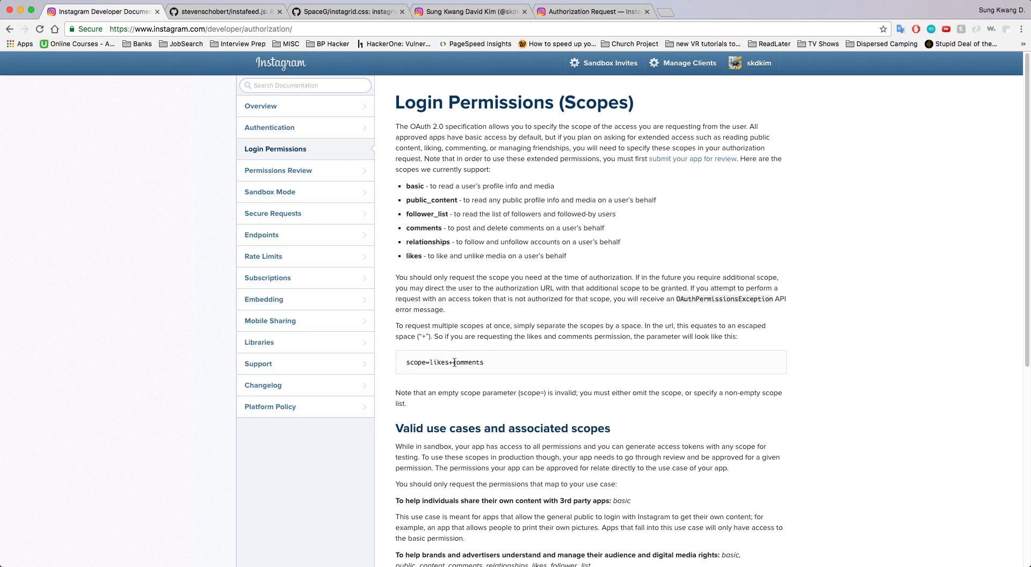
pyautogui.click(592, 12)
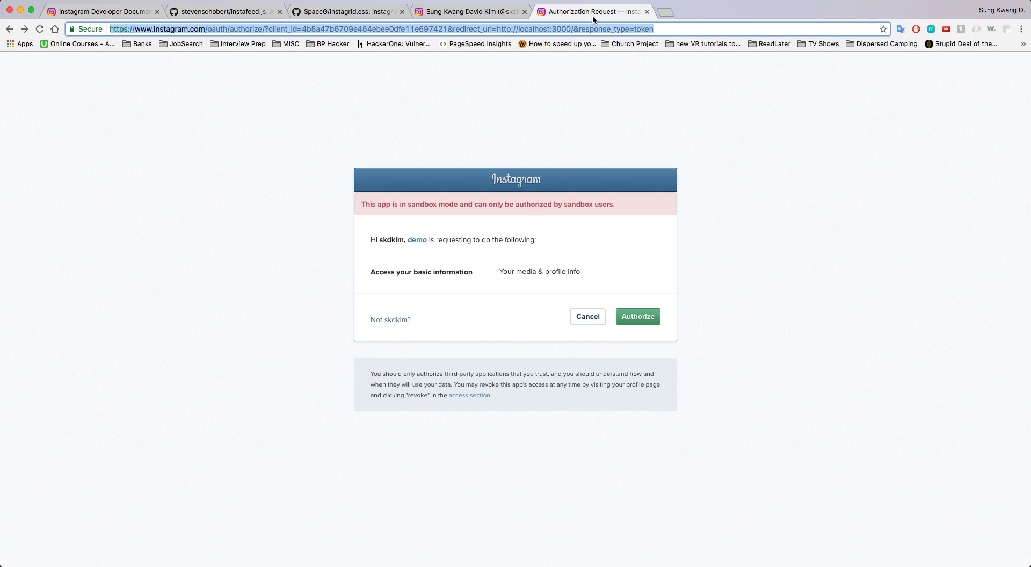
# Append &scope=likes+public_content to the authorize URL and load it
pyautogui.click(680, 30)
pyautogui.write('&')
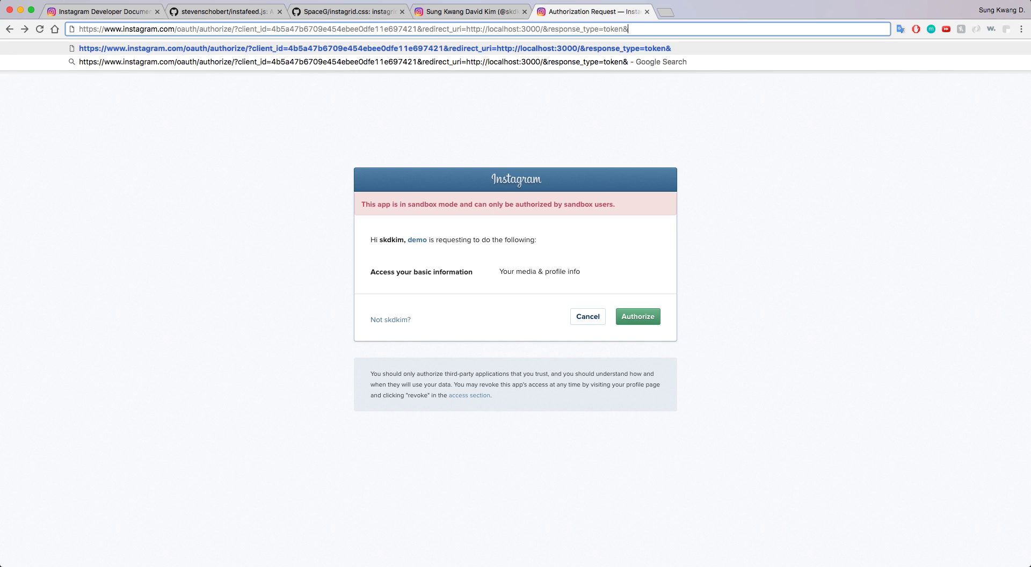
pyautogui.write('scope=')
pyautogui.press('super+1')
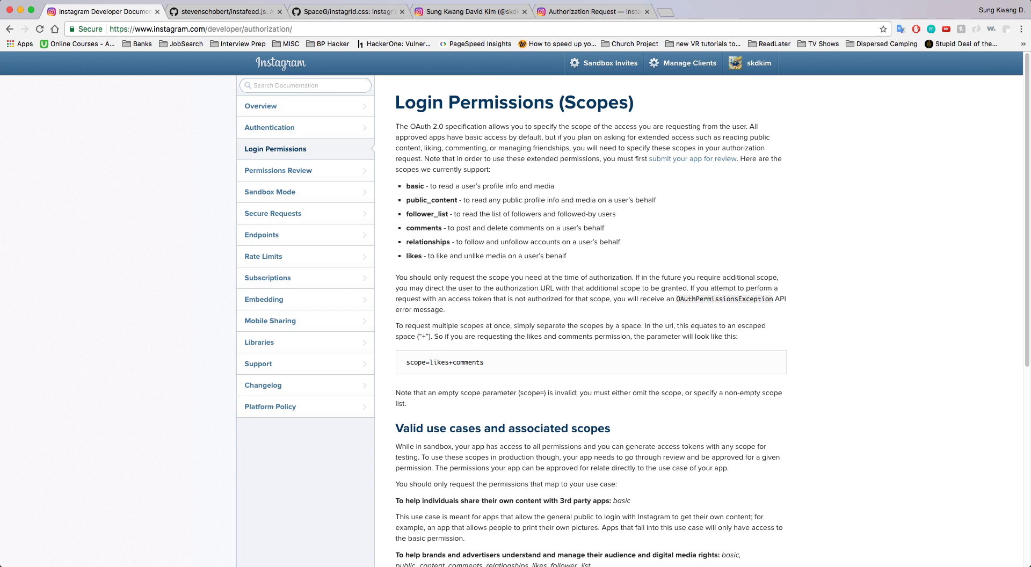
pyautogui.press('super+5')
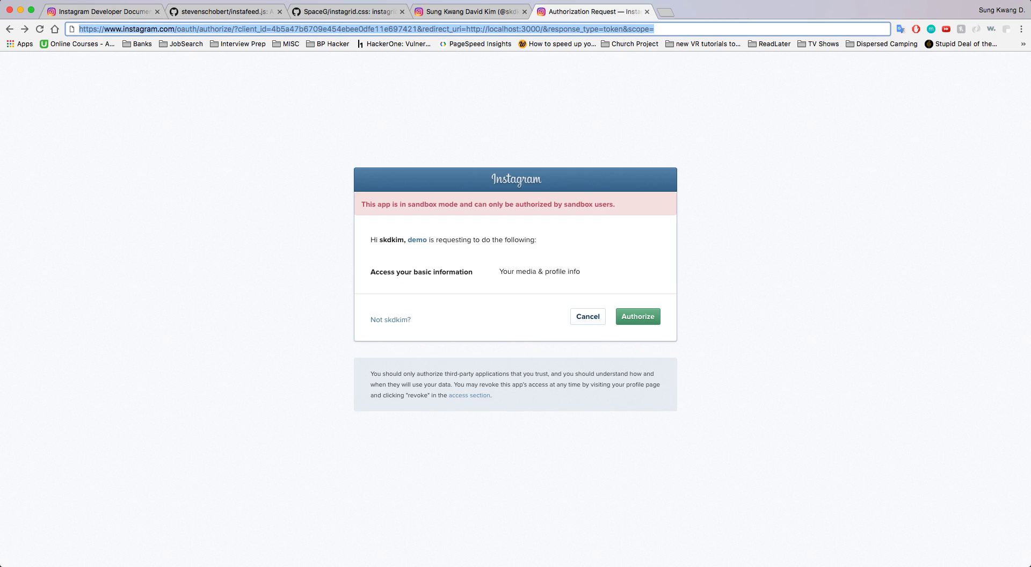
pyautogui.press('Right')
pyautogui.write('likes')
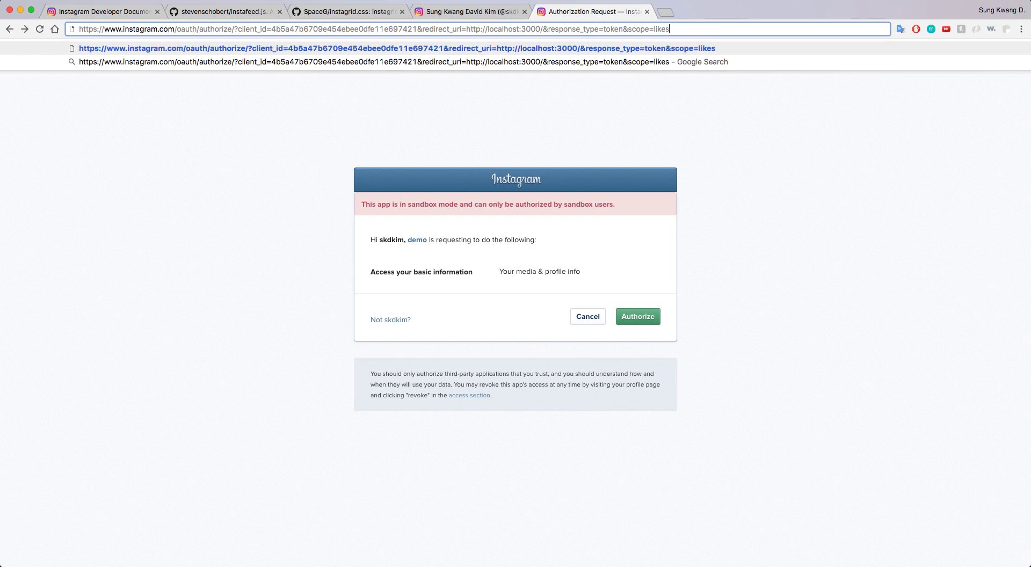
pyautogui.write('+public_co')
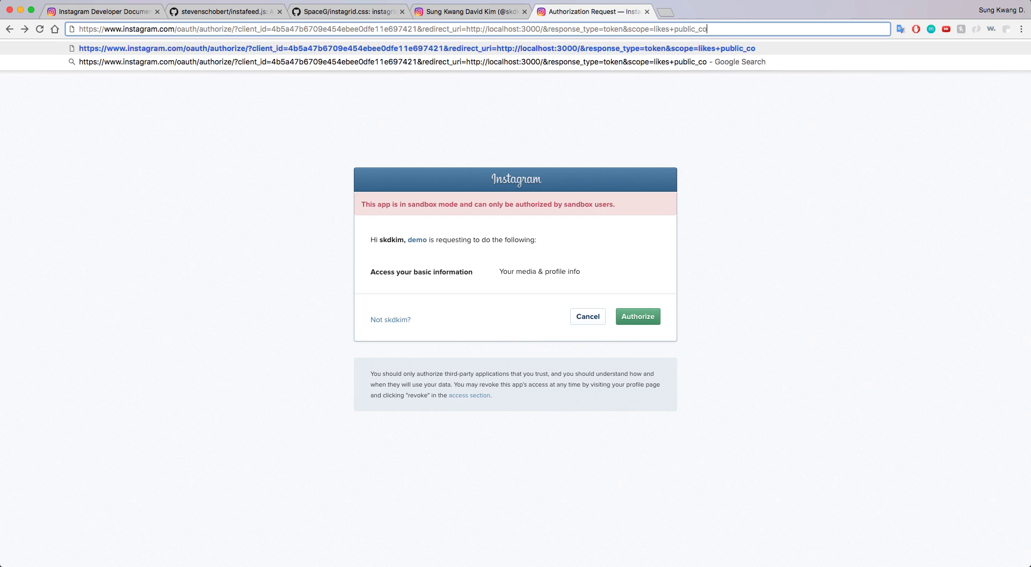
pyautogui.write('ntent')
pyautogui.press('Return')
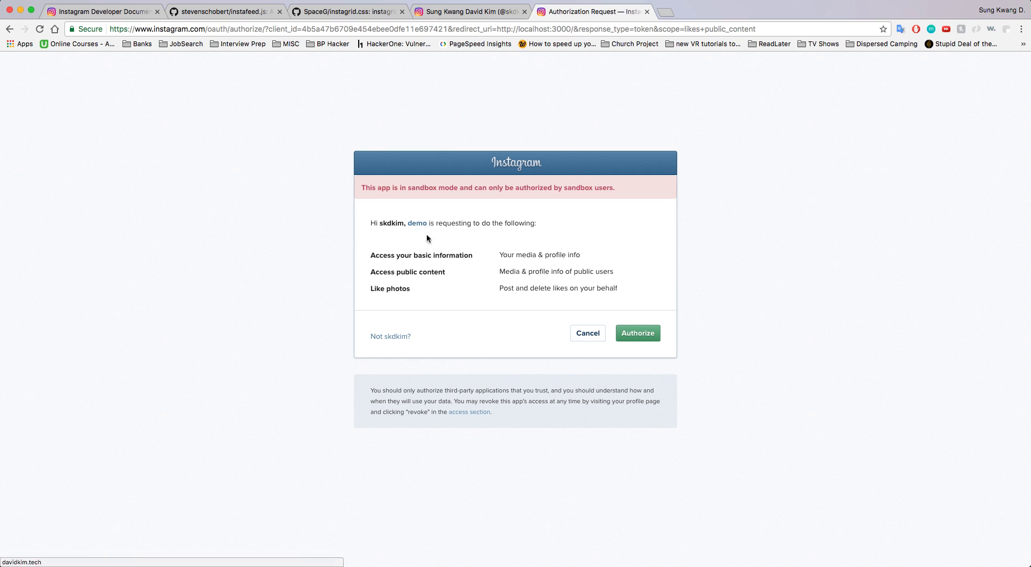
# Authorize the app, then select the tail of the access_token in the redirected localhost:3000 URL
pyautogui.click(636, 332)
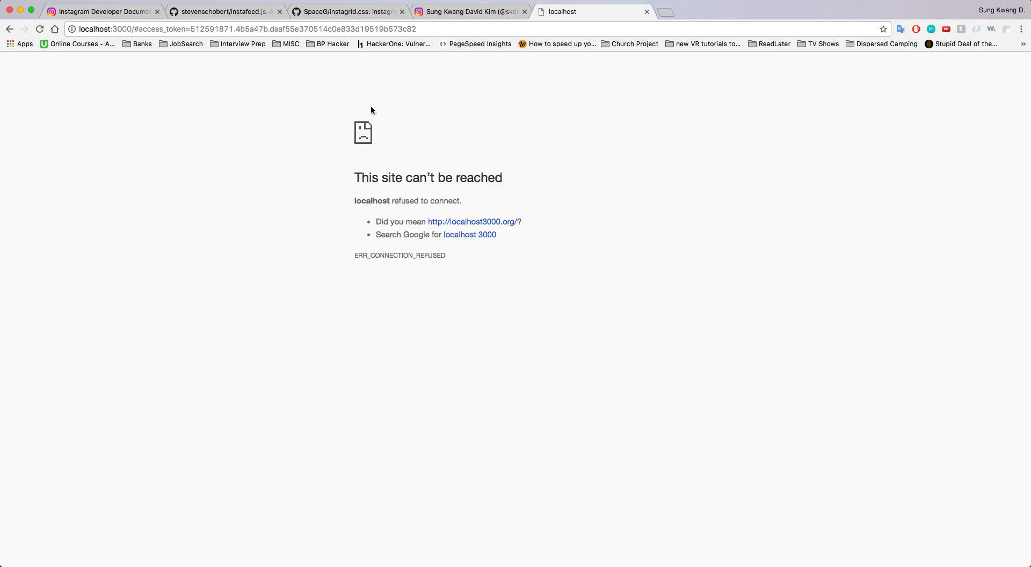
pyautogui.click(422, 29)
pyautogui.moveTo(419, 29); pyautogui.dragTo(299, 29)
# Inspect the access_token in the address bar by selecting its full value, last segment and leading digits
pyautogui.click(603, 219)
pyautogui.moveTo(192, 29); pyautogui.dragTo(434, 34)
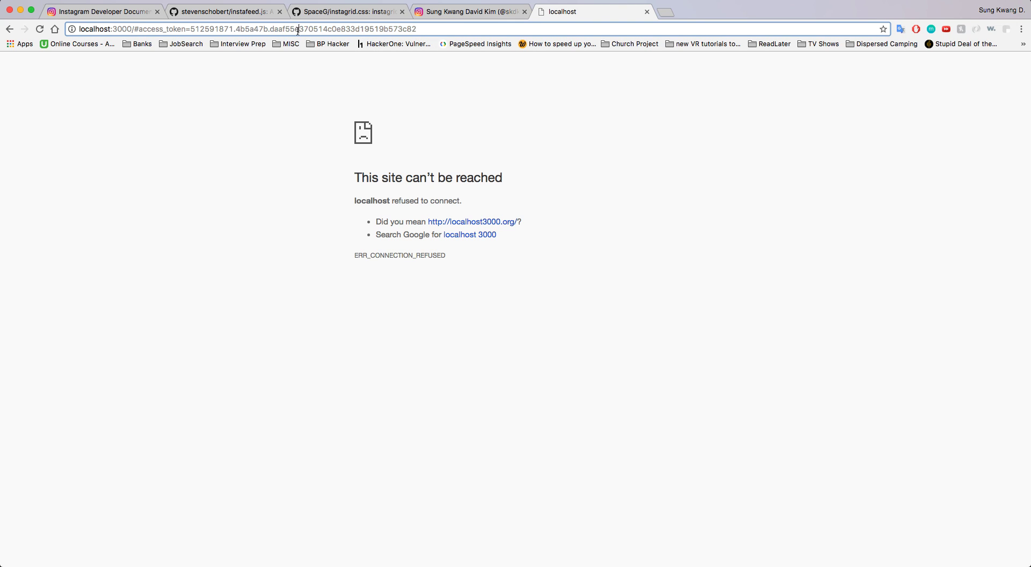
pyautogui.doubleClick(376, 29)
pyautogui.click(374, 28)
pyautogui.moveTo(190, 28); pyautogui.dragTo(234, 28)
pyautogui.click(259, 28)
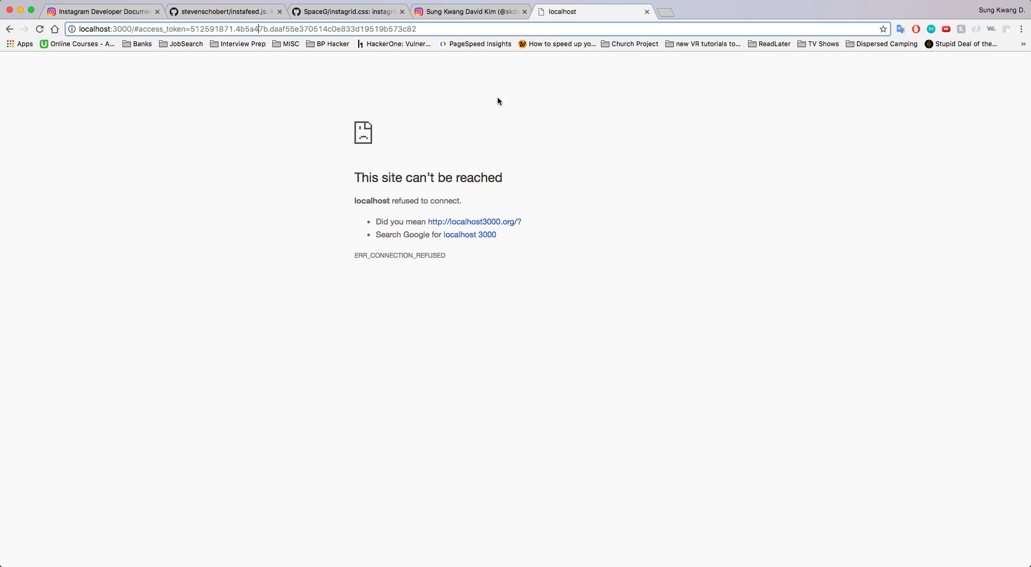